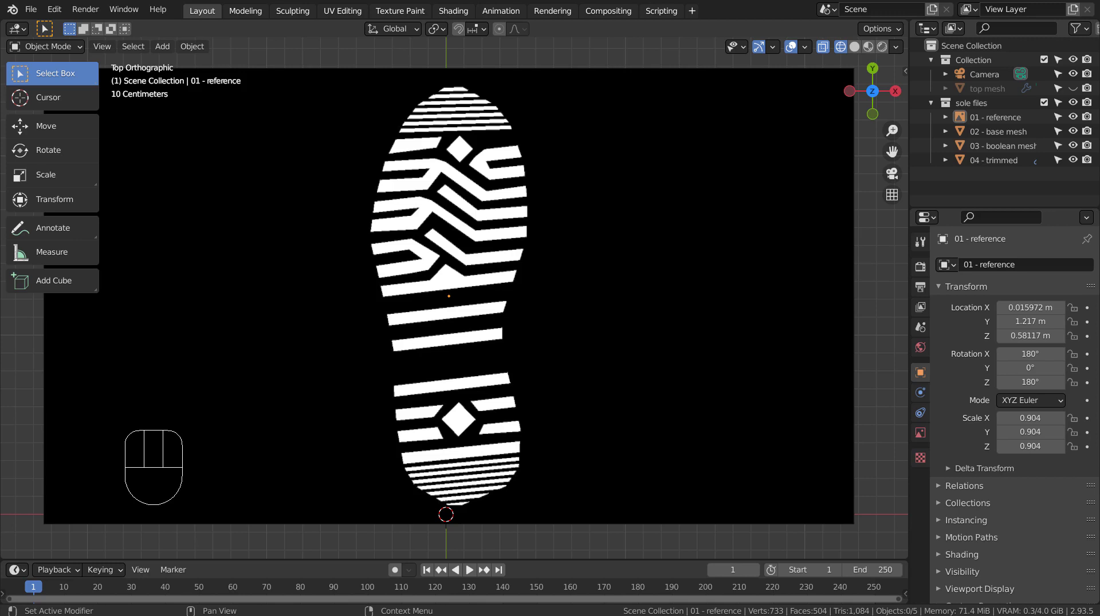
- Hide the trimmed sole, boolean mesh and tread reference image, leaving only the base sole outline visible
click(1073, 160)
click(1074, 145)
click(1073, 132)
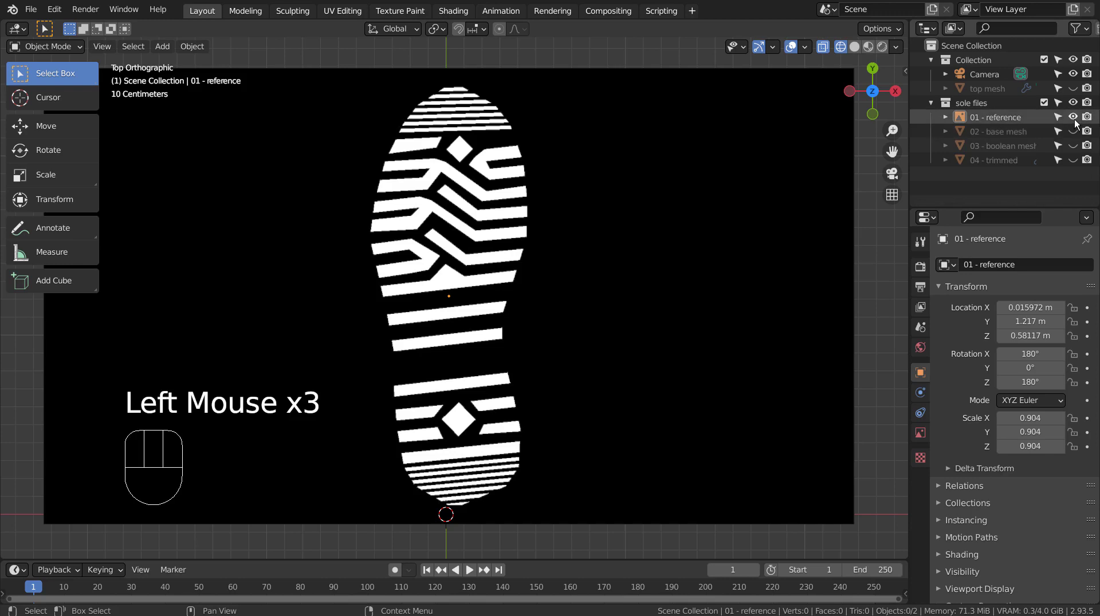
click(1073, 117)
click(1075, 131)
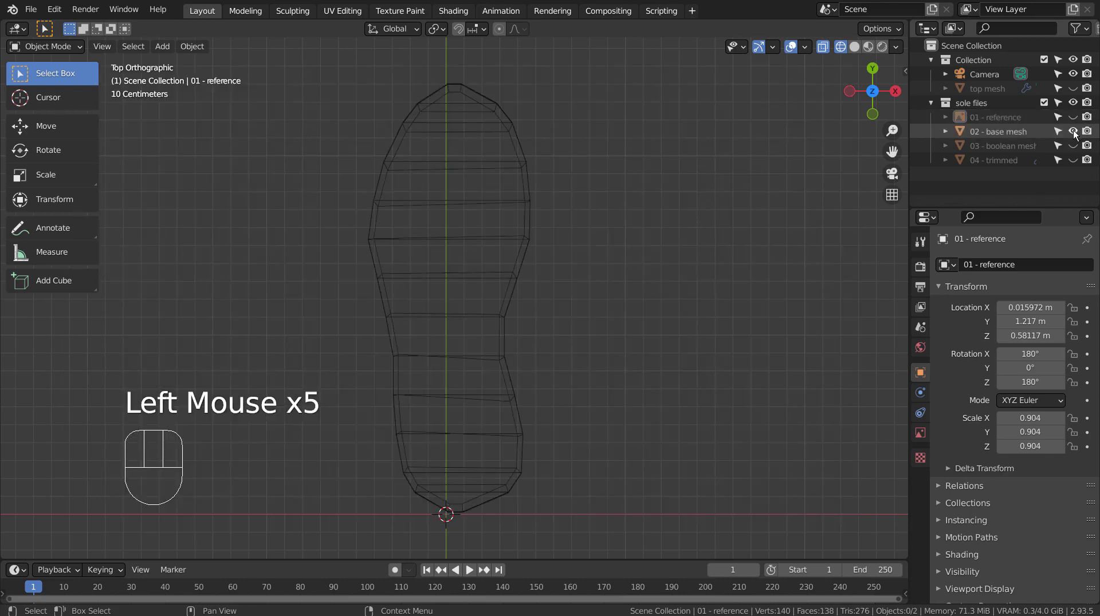
key(a)
- Return to top orthographic view, show the boolean tread cutters and select the boolean mesh prototype
middle_drag(719, 239, 722, 275)
key(KP_7)
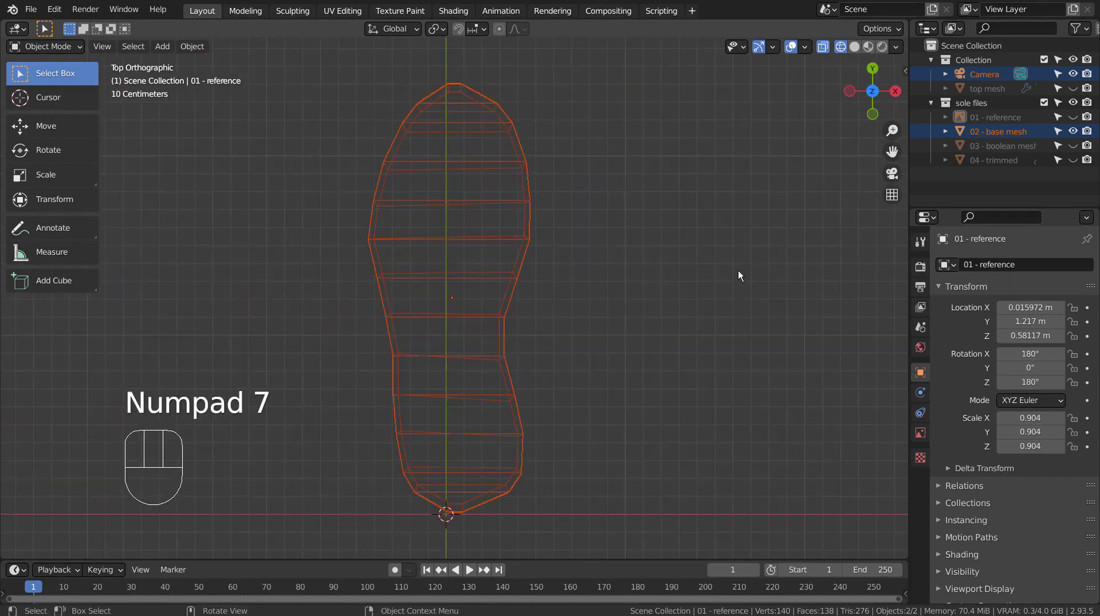
click(1076, 144)
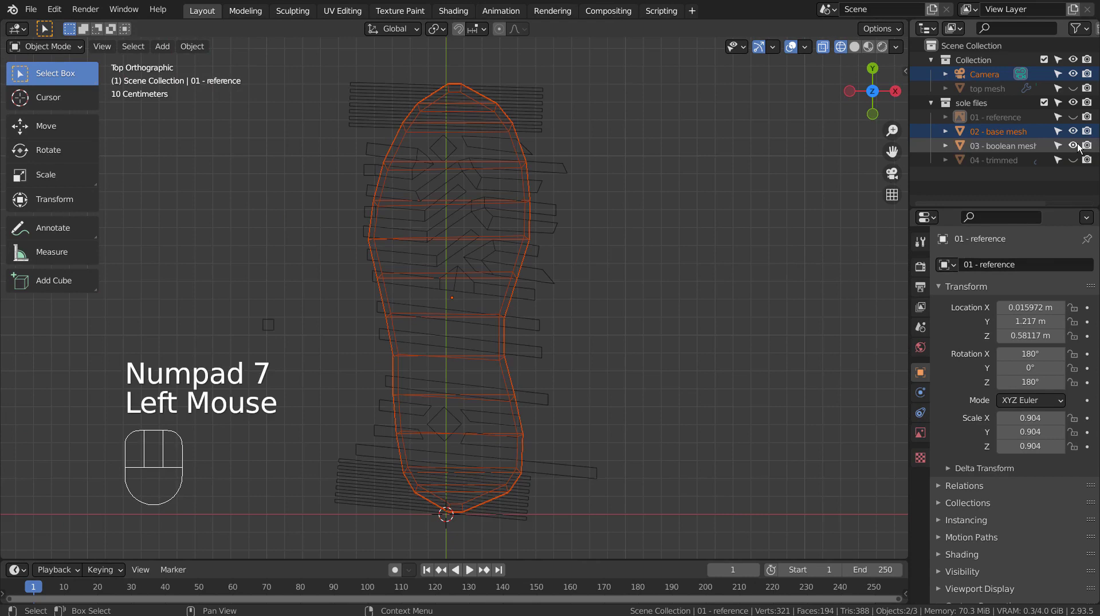
key(a)
scroll(582, 157, up, 1)
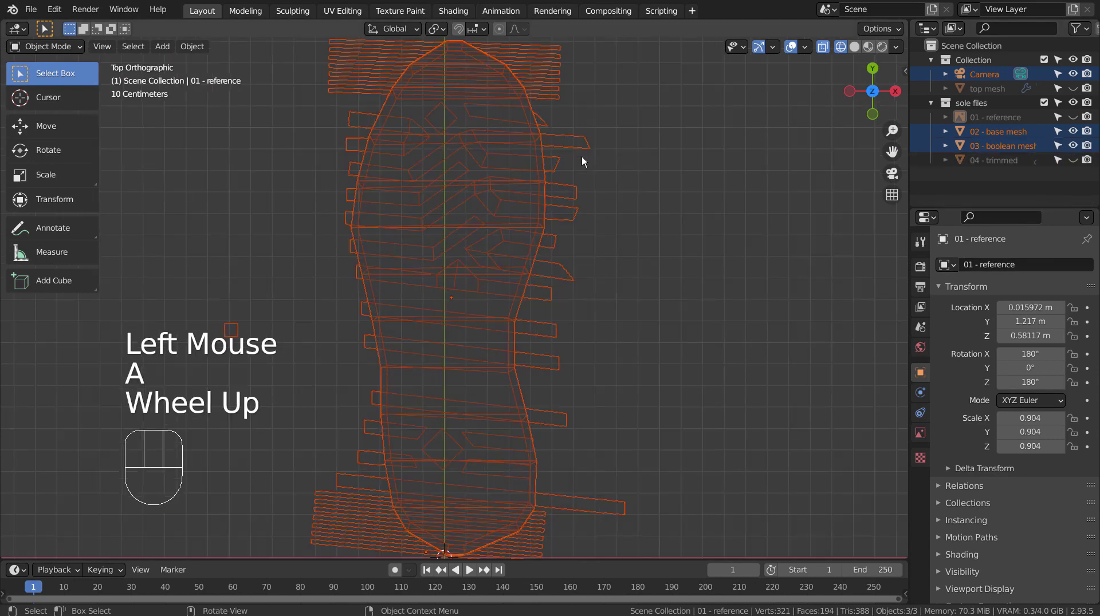
scroll(582, 157, down, 2)
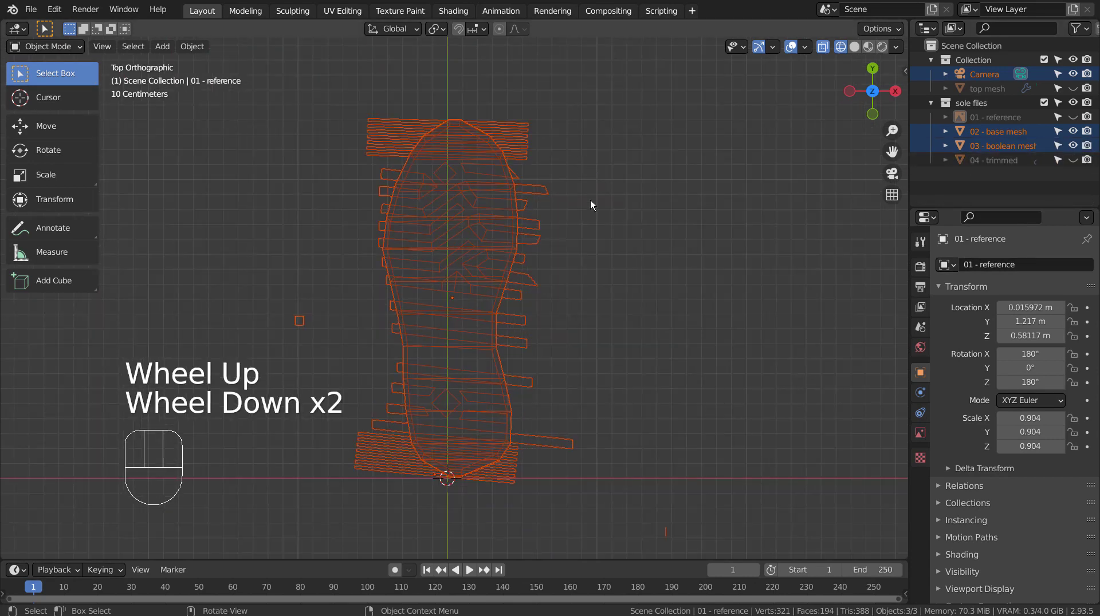
click(372, 451)
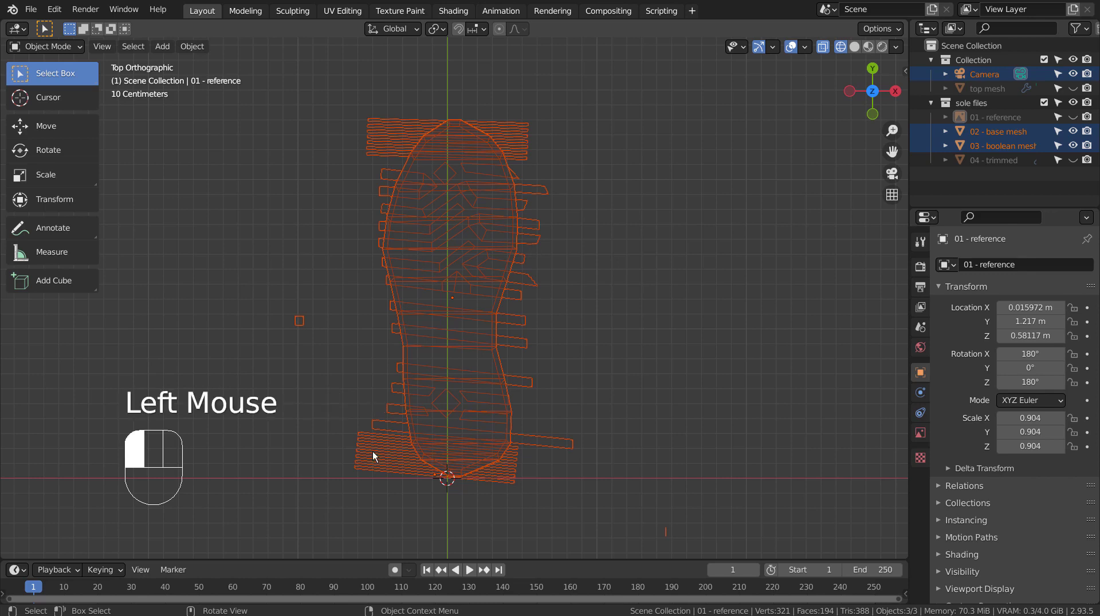
- Check a cutter vertex, then add a new plane scaled down to 0.031
key(Tab)
click(304, 324)
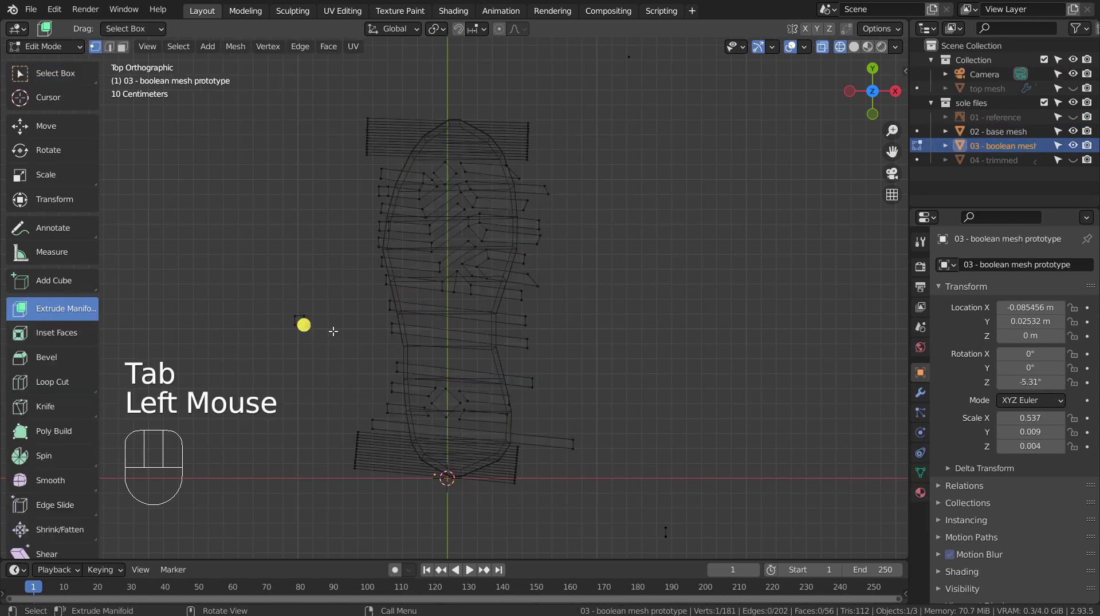
key(Tab)
click(638, 376)
key(shift+a)
mouse_move(624, 235)
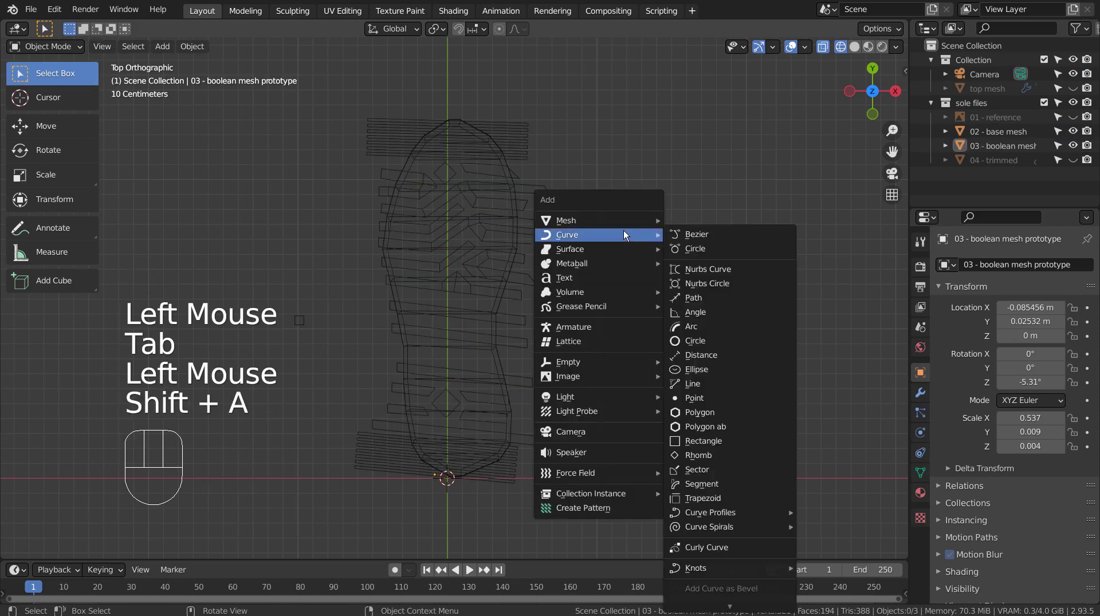
click(696, 224)
key(s)
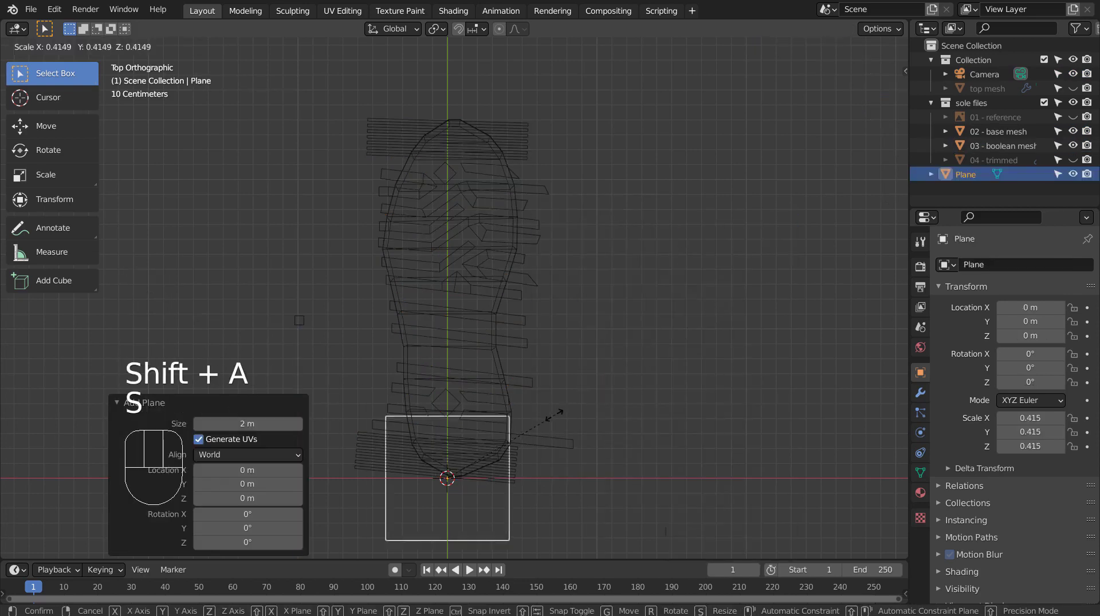
click(461, 478)
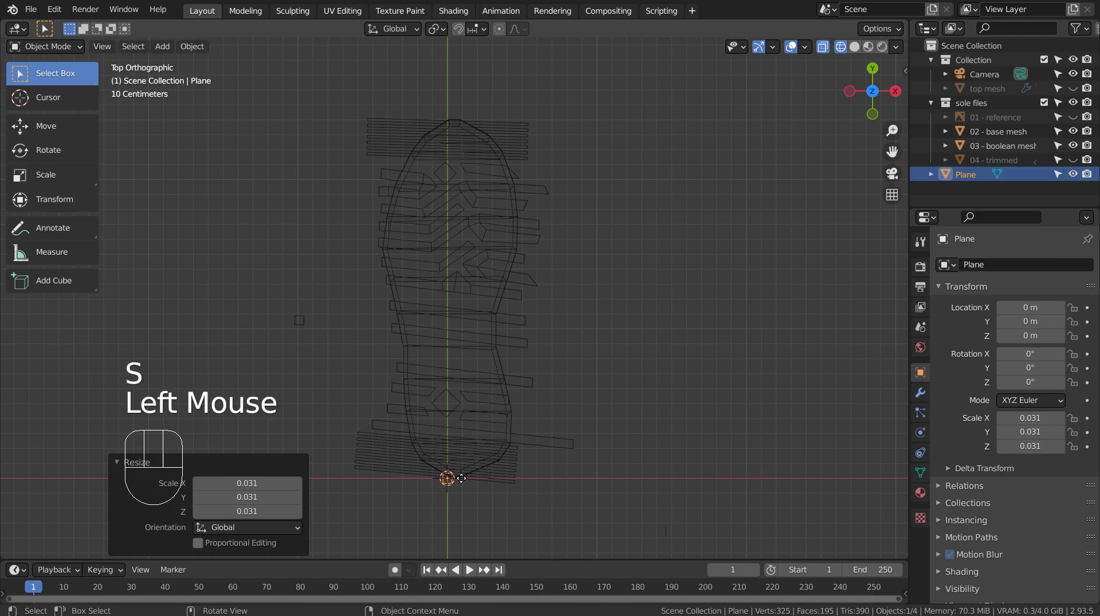
- Position the tiny plane just left of the sole's toe and duplicate it
key(g)
click(385, 153)
scroll(439, 126, up, 2)
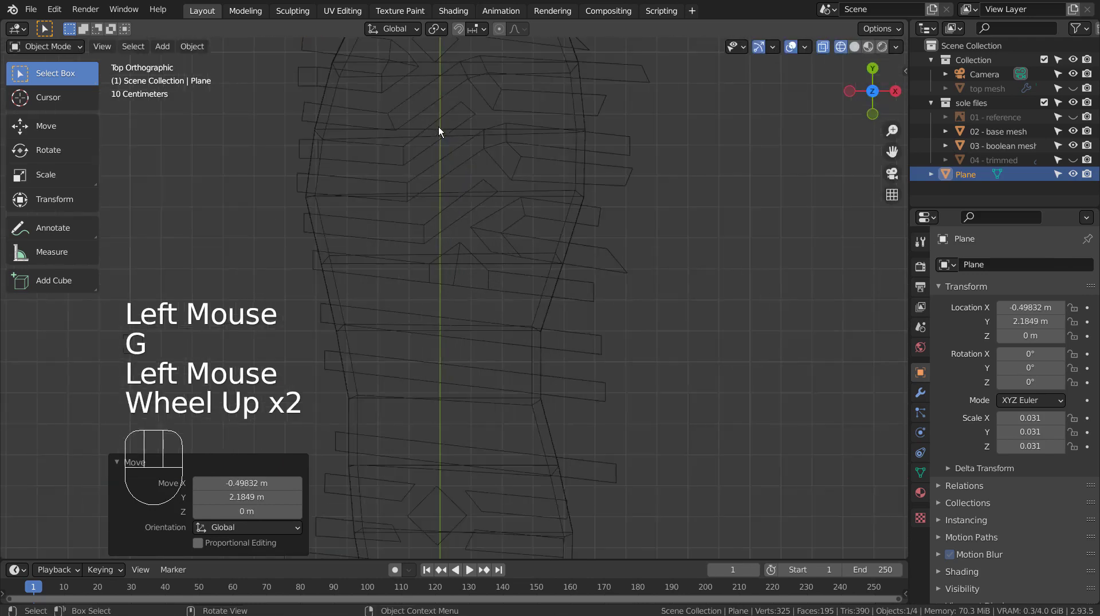
shift+middle_drag(439, 126, 464, 354)
key(g)
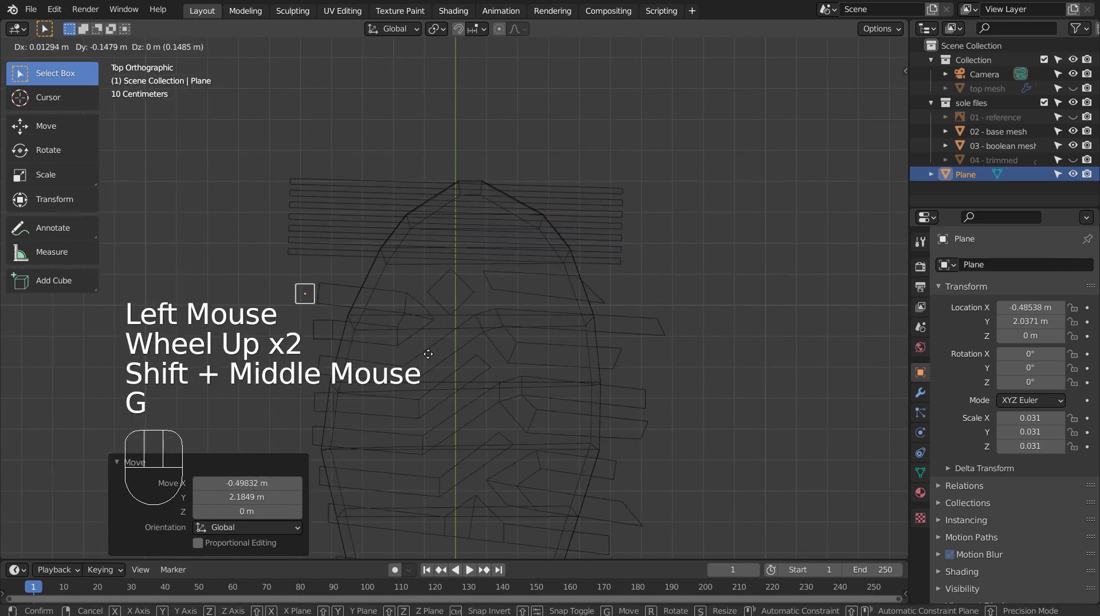
click(452, 355)
key(g)
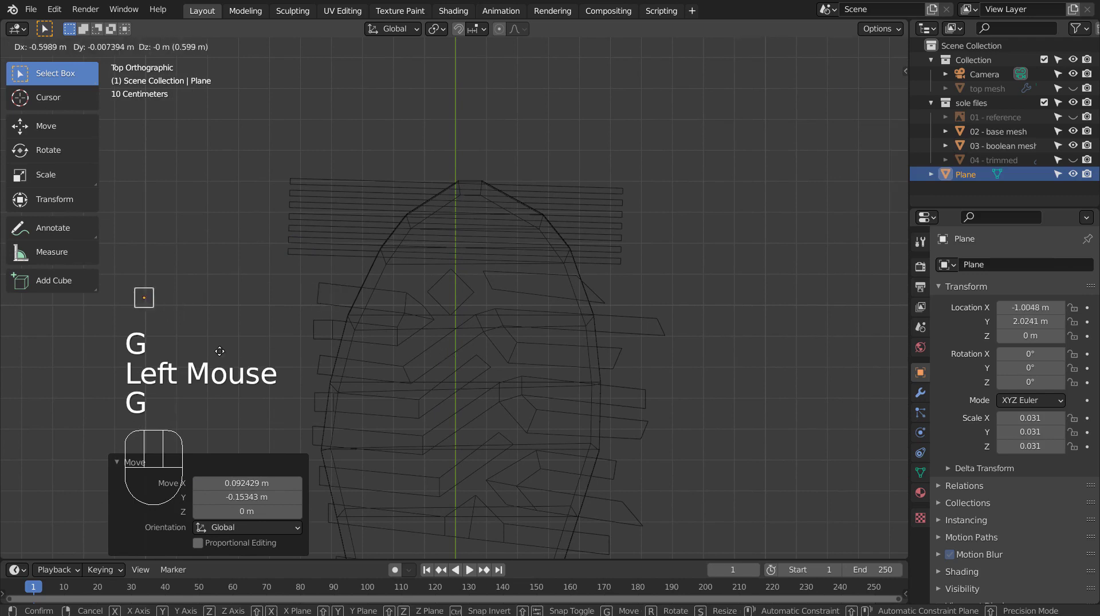
click(219, 351)
key(g)
click(194, 297)
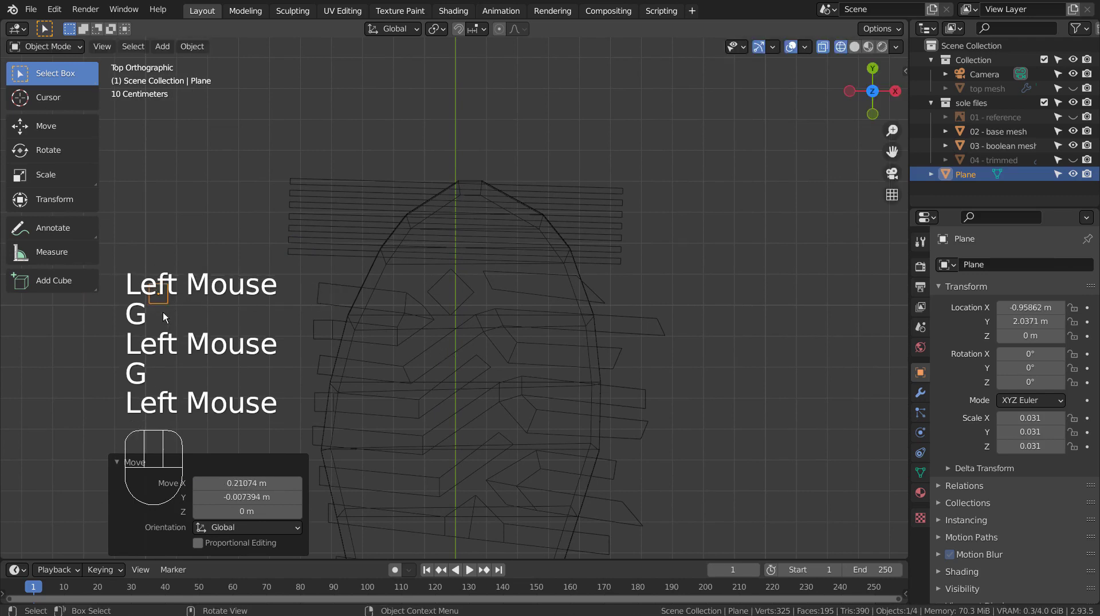
key(shift+d)
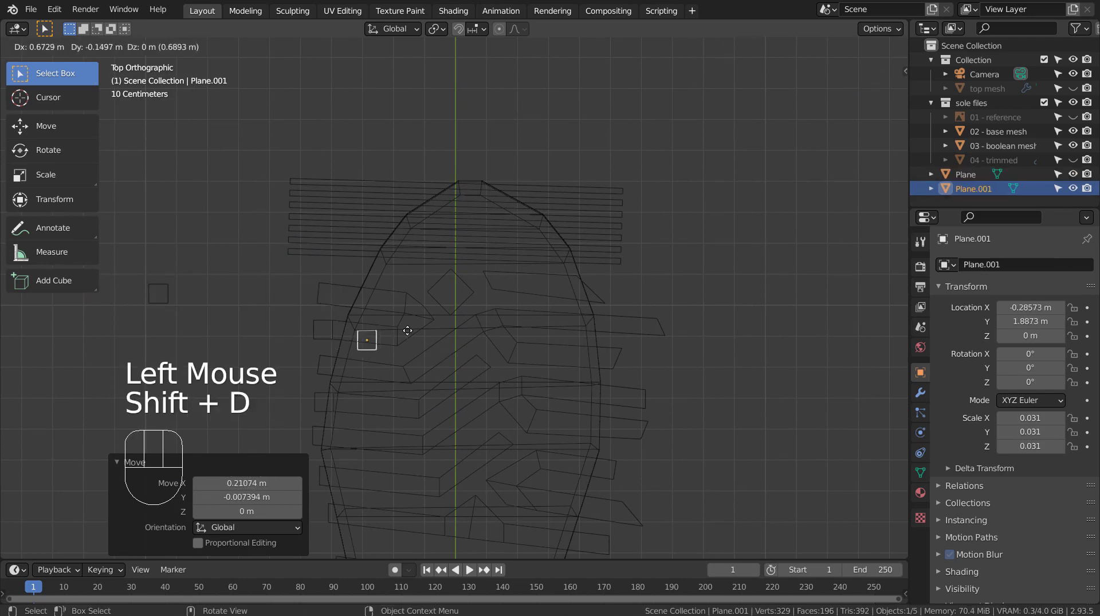
- Place the copy at the sole's left edge and extrude its square face 1 m
click(363, 285)
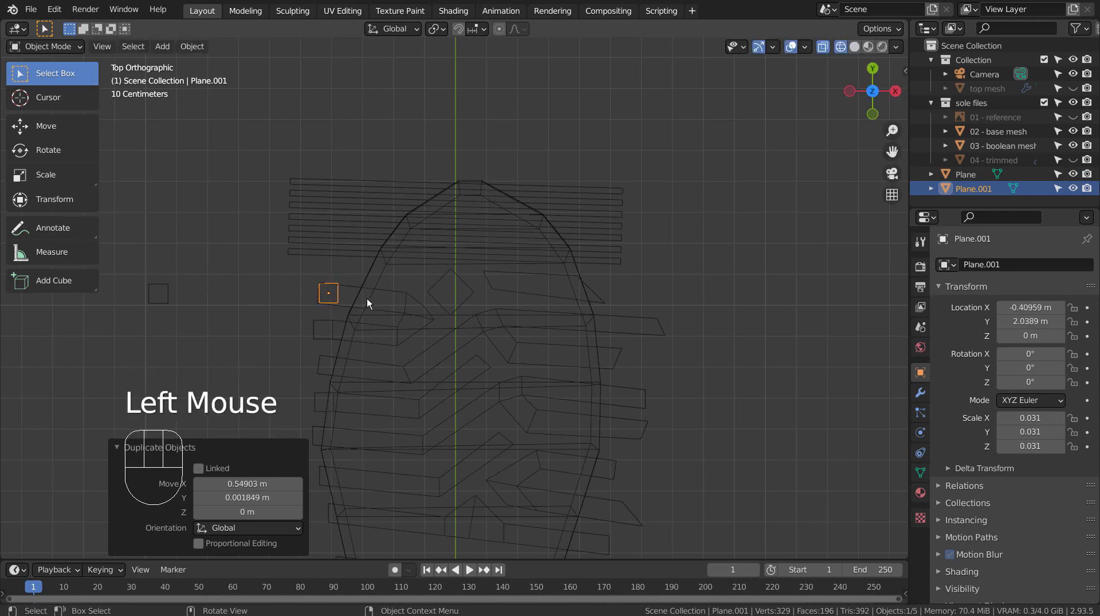
key(Tab)
key(3)
click(346, 297)
key(e)
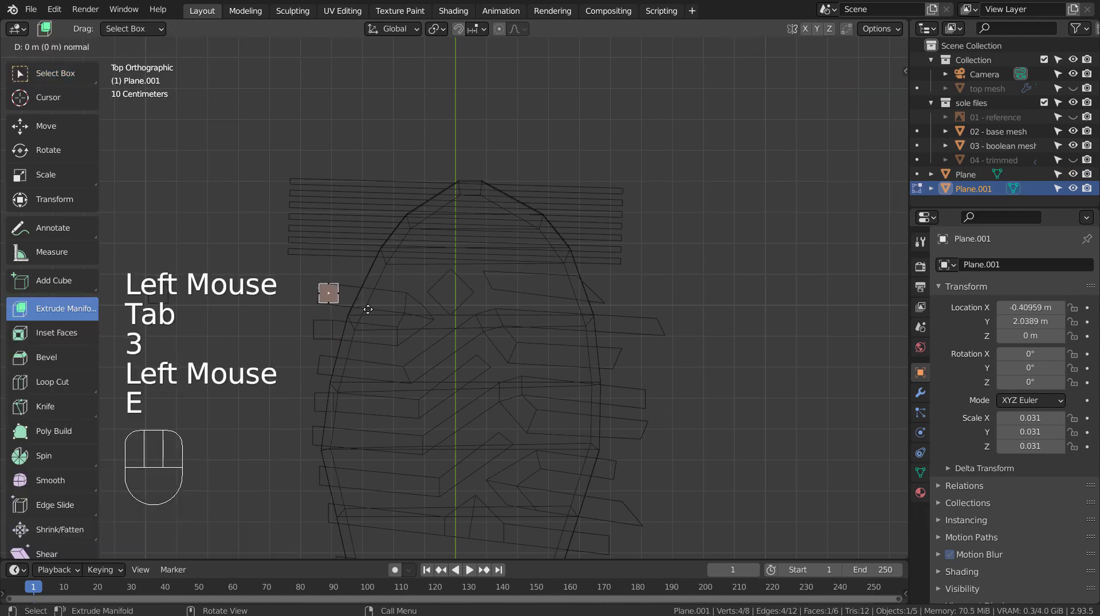
key(1)
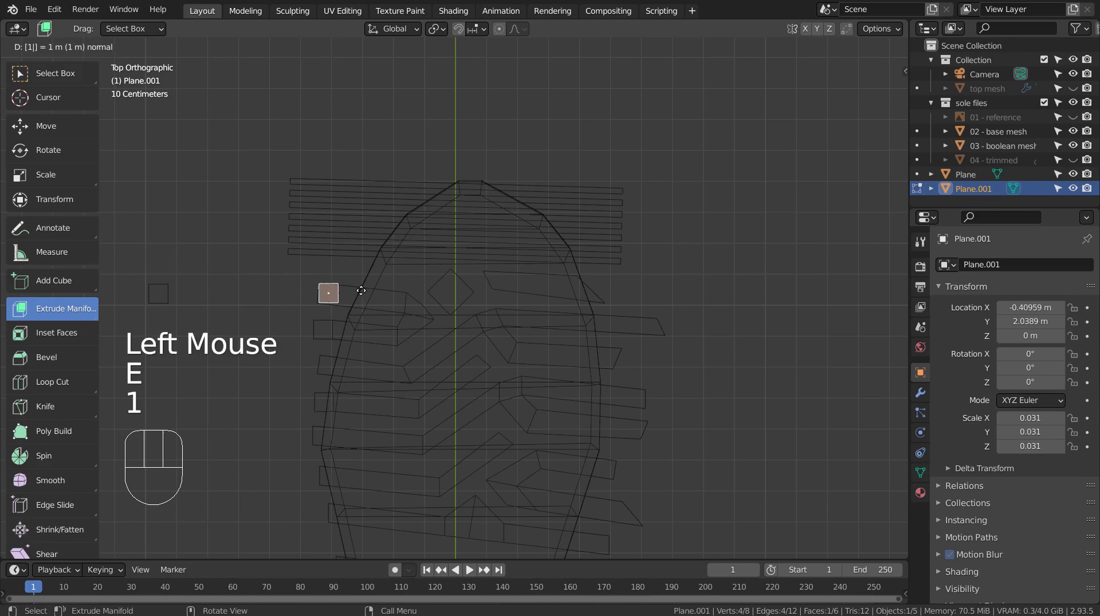
click(340, 286)
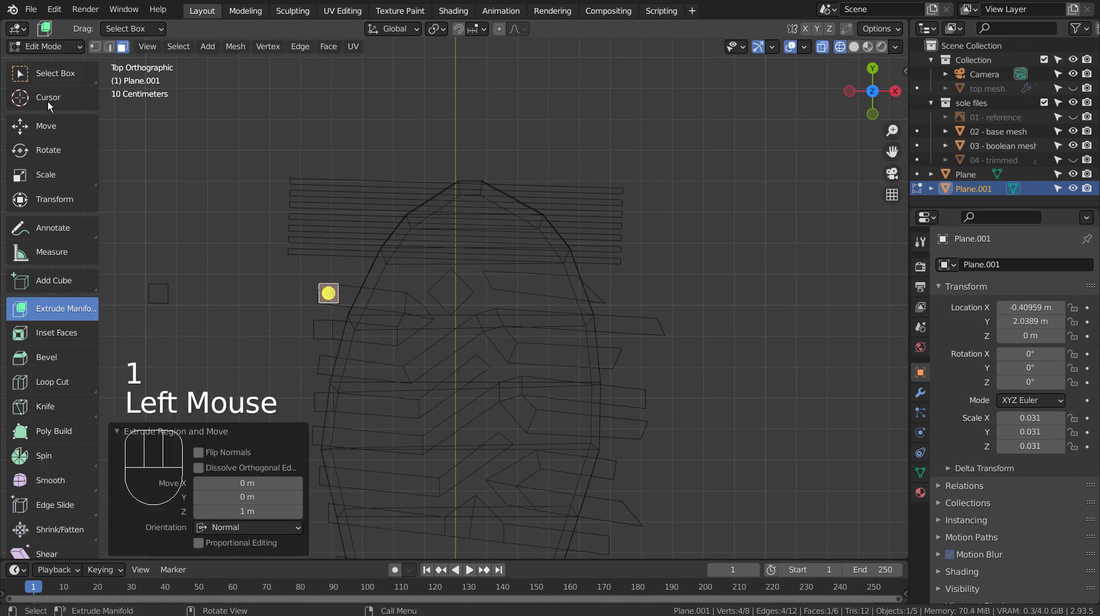
click(55, 73)
- Stretch the square's right-side vertices into a strip and extrude a new section
key(1)
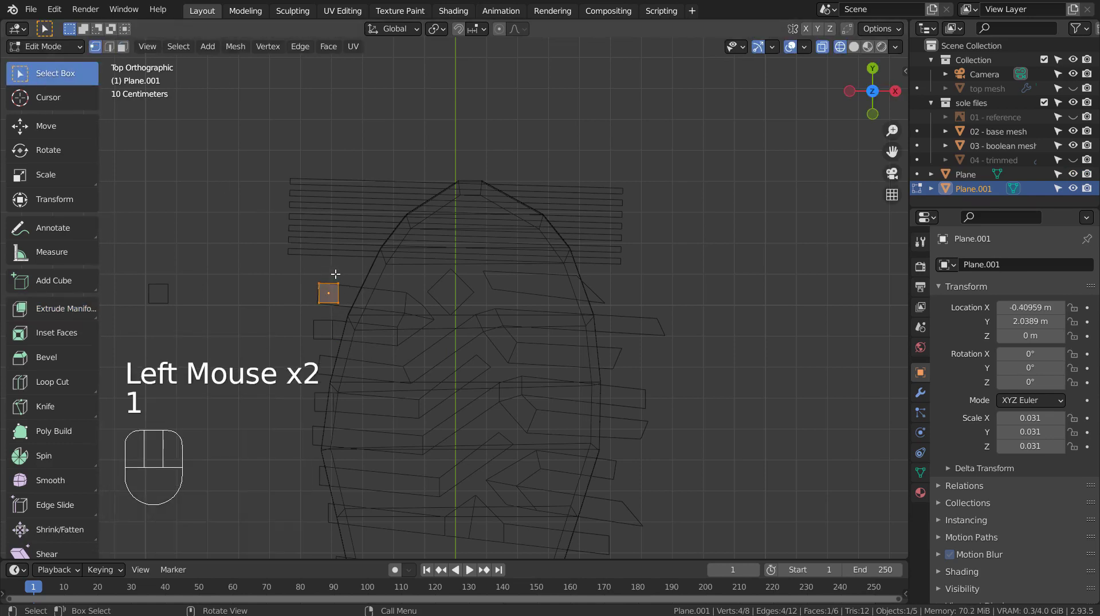
click(338, 273)
key(b)
drag(322, 267, 359, 315)
key(g)
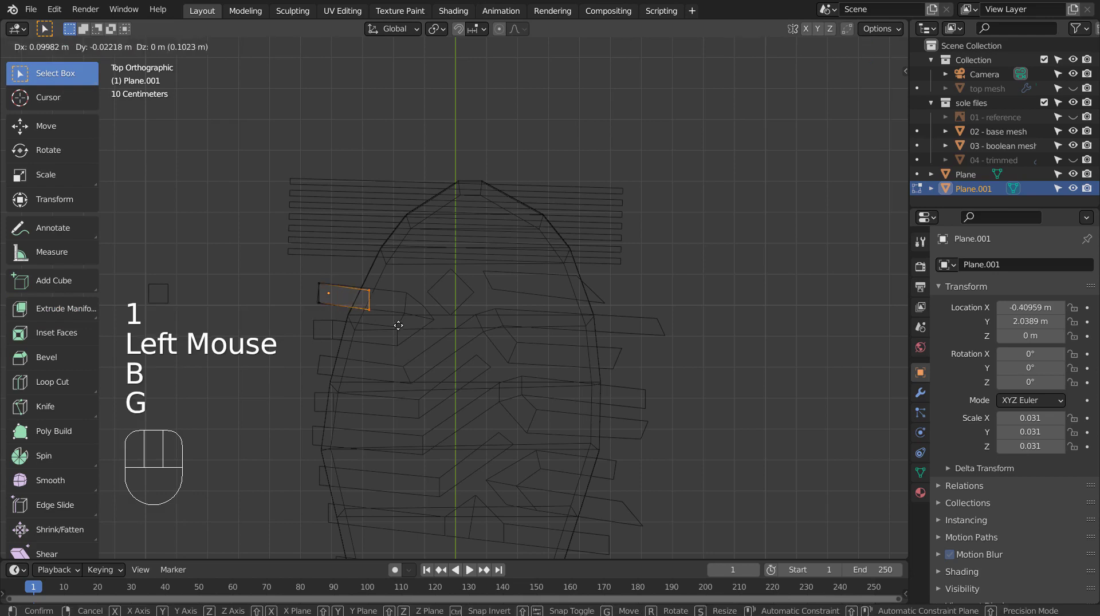
click(425, 326)
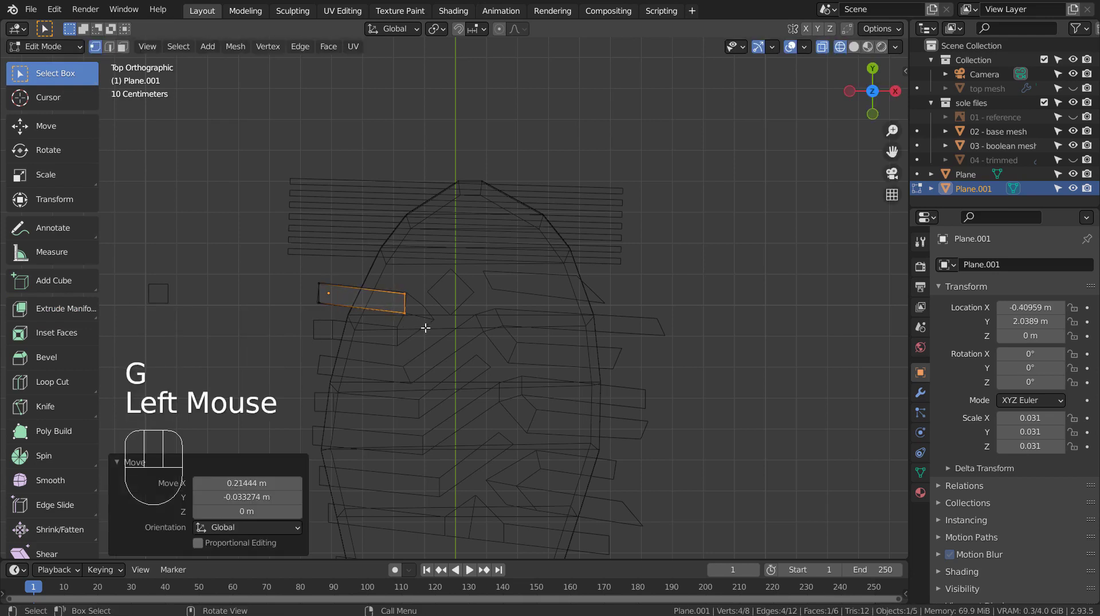
key(e)
click(451, 346)
- Bend the strip with further extruded sections, ending with a final straight section
key(g)
click(450, 360)
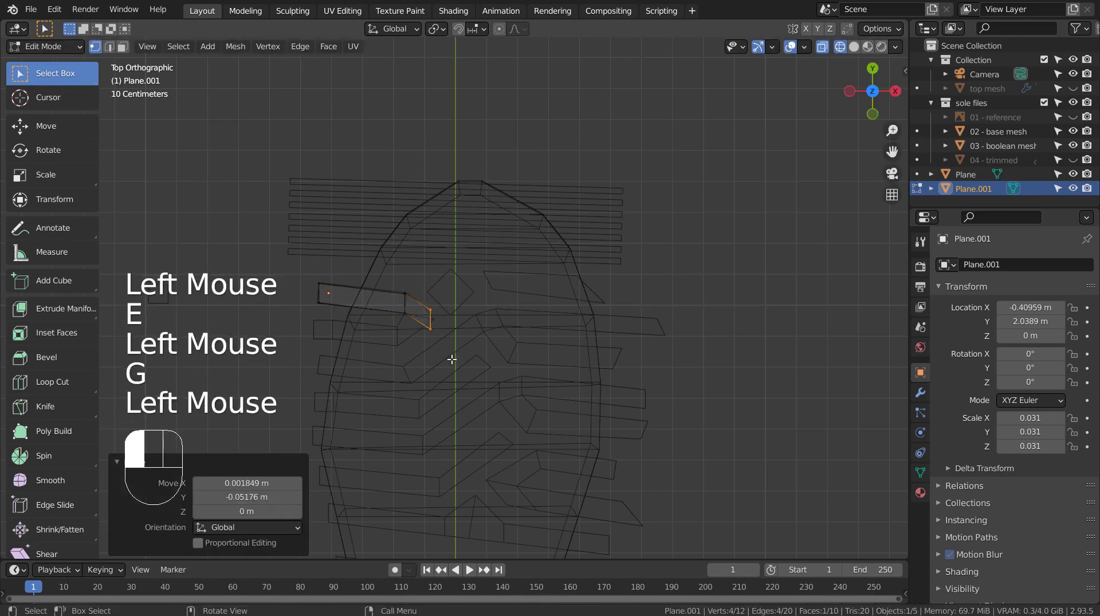
key(e)
click(523, 360)
key(g)
click(542, 346)
key(e)
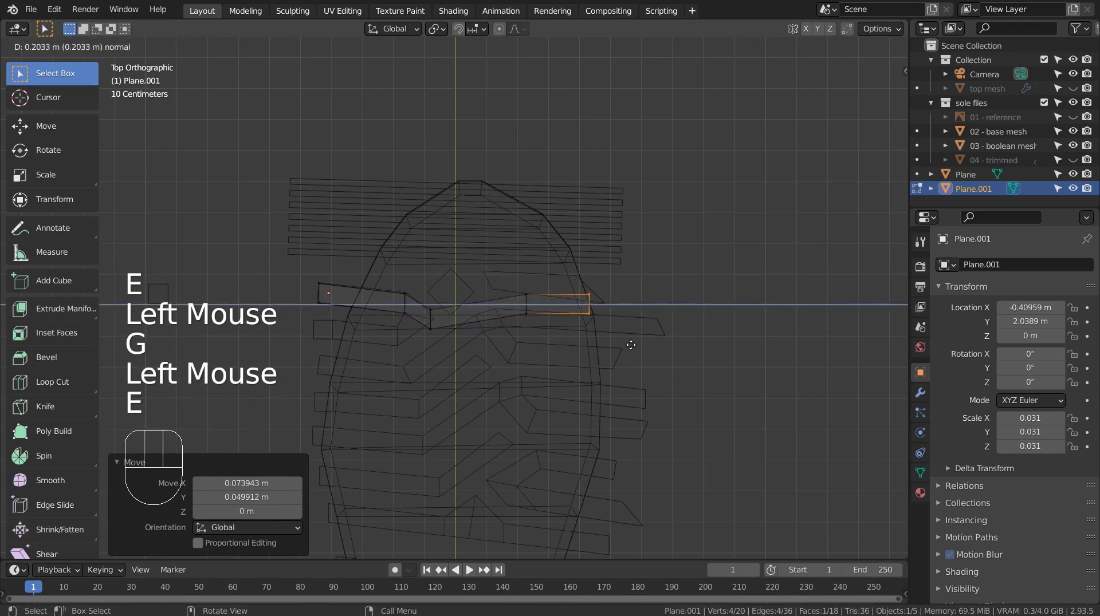
click(653, 344)
key(Tab)
- Stack three Y-constrained copies of the tread strip stepping down below the original
key(shift+d)
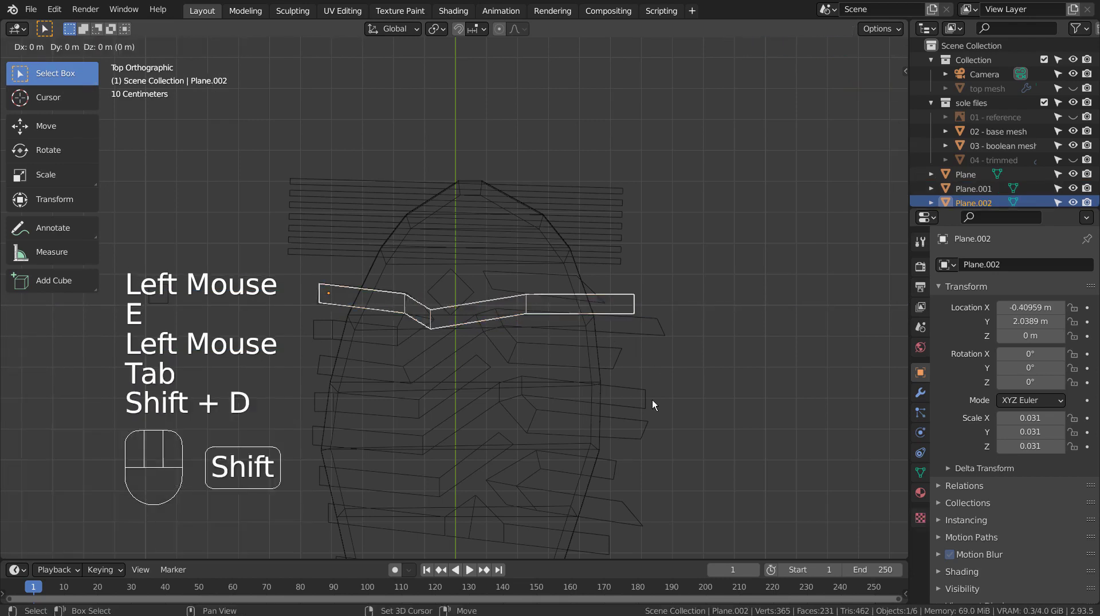
key(z)
key(y)
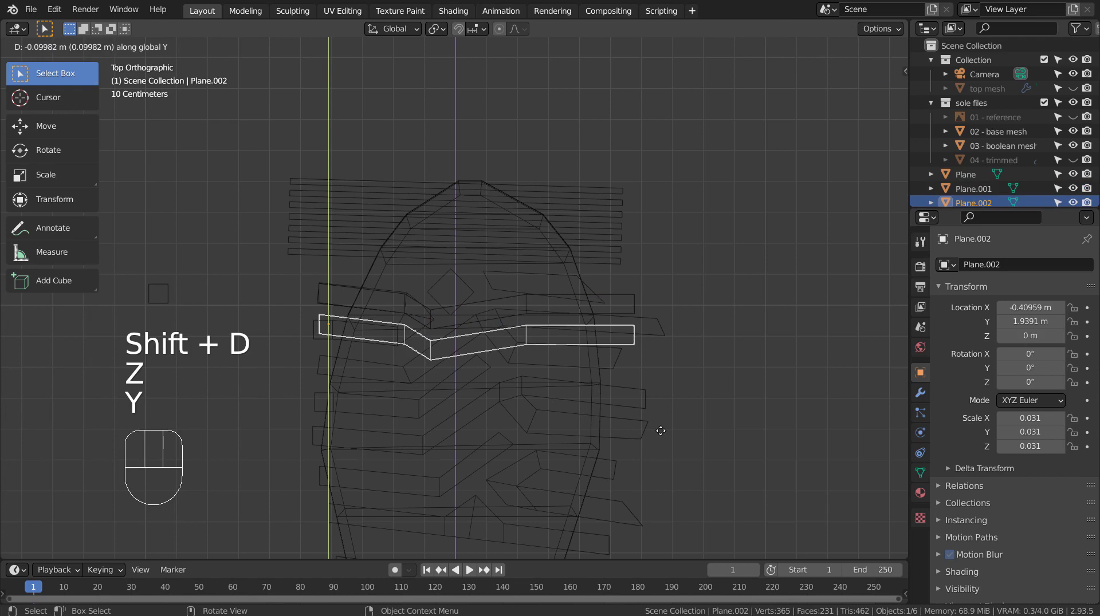
click(659, 430)
key(shift+d)
key(y)
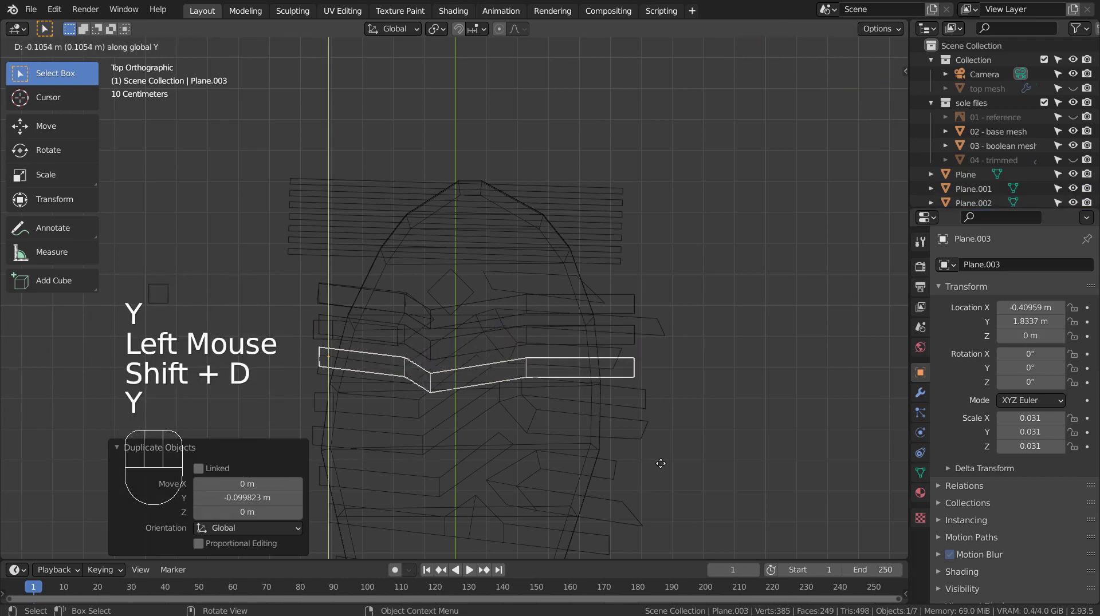
click(659, 462)
key(shift+d)
key(y)
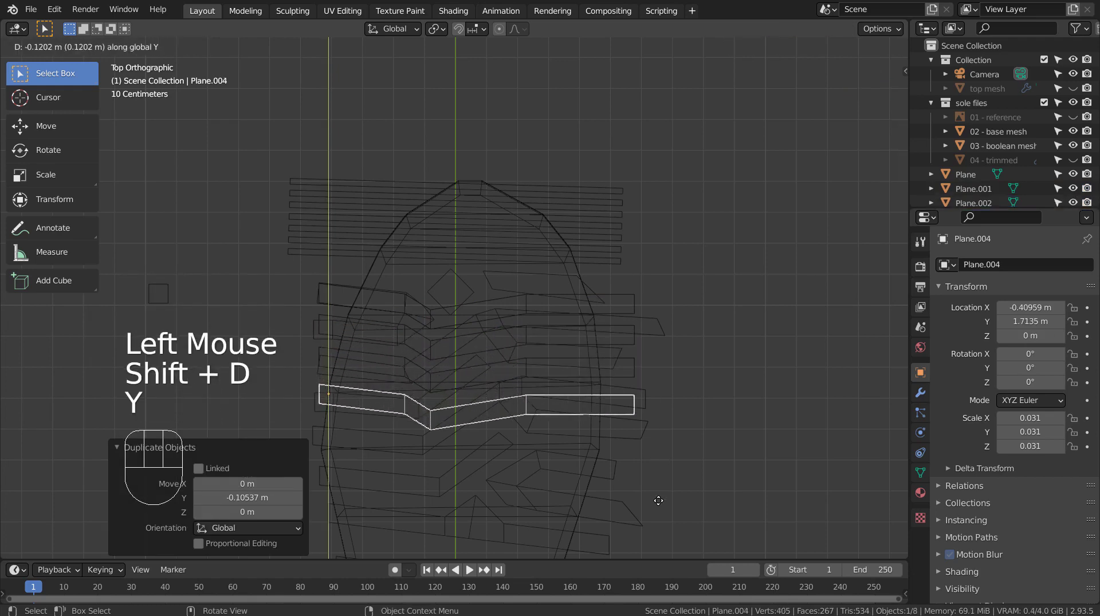
click(659, 501)
key(b)
drag(494, 262, 585, 432)
click(335, 305)
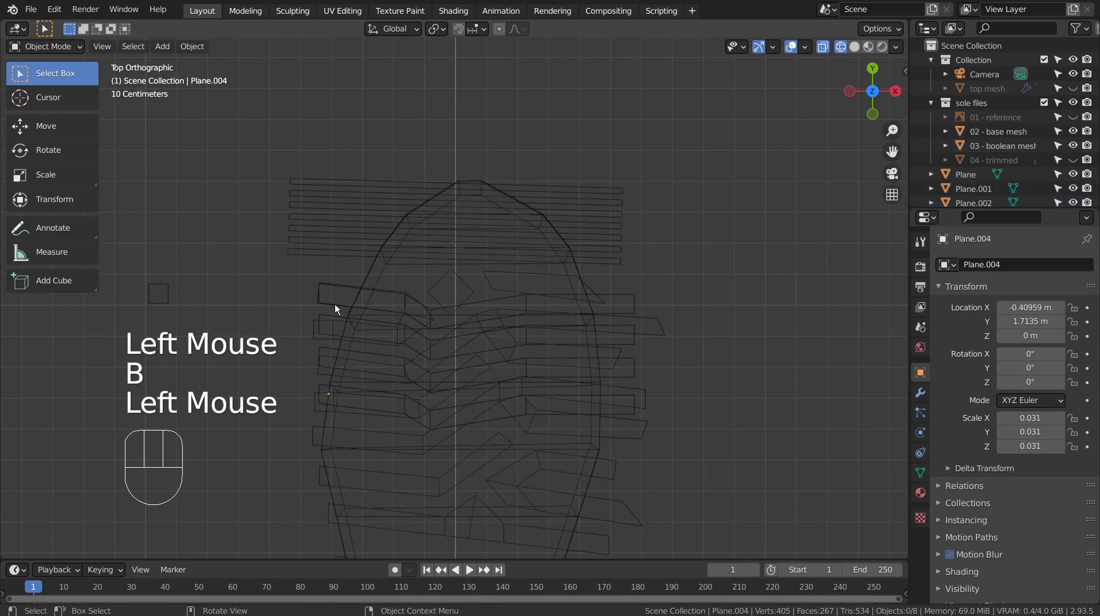
- Delete the five planes, Plane through Plane.004, from the Outliner selection
click(981, 177)
scroll(978, 184, down, 3)
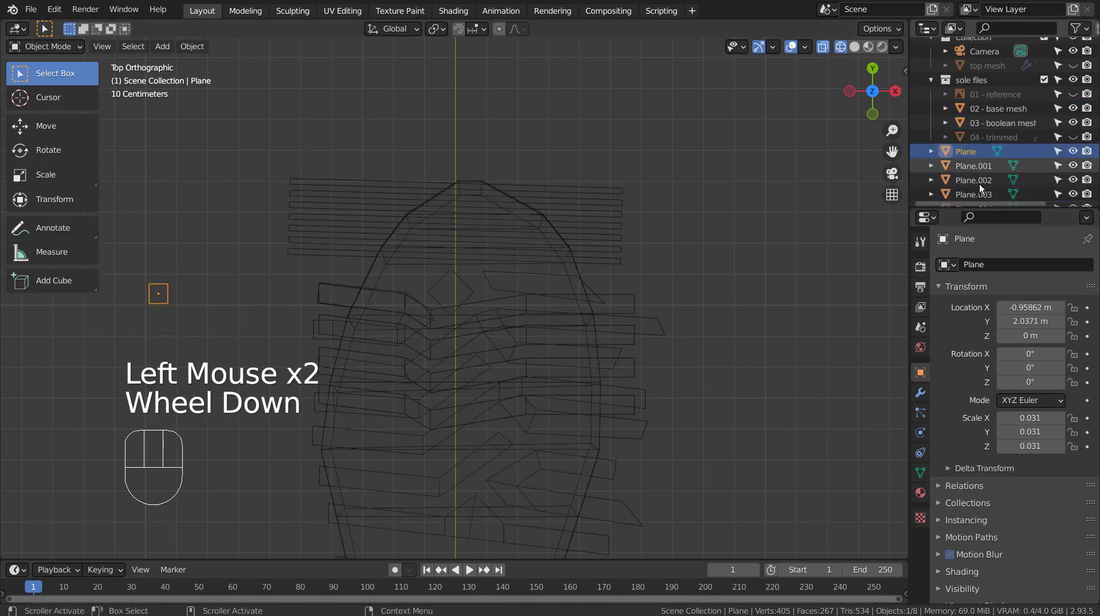
shift+click(974, 193)
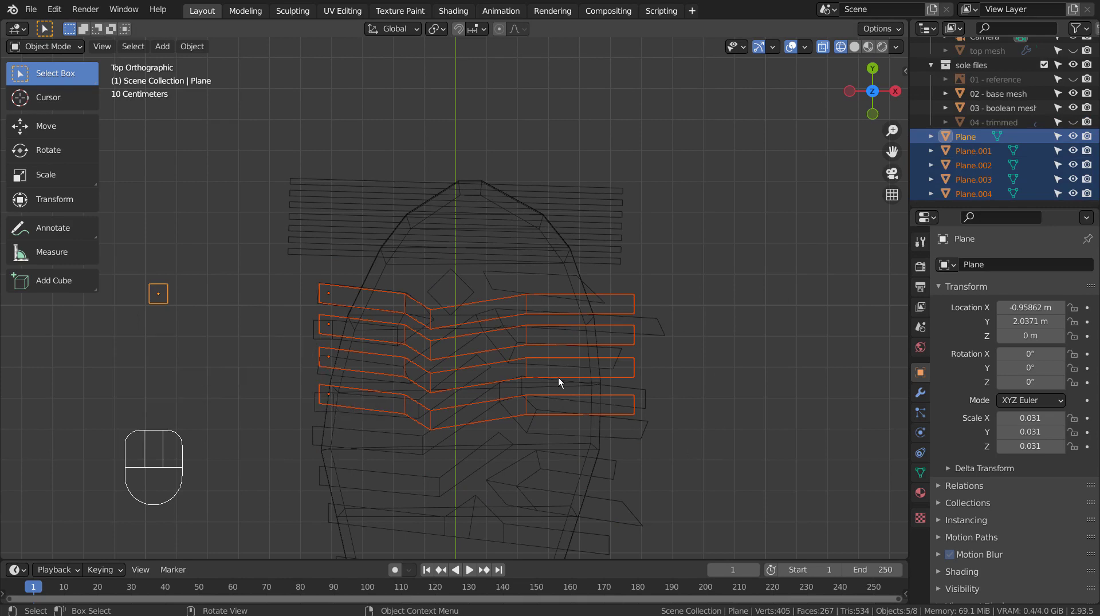
key(x)
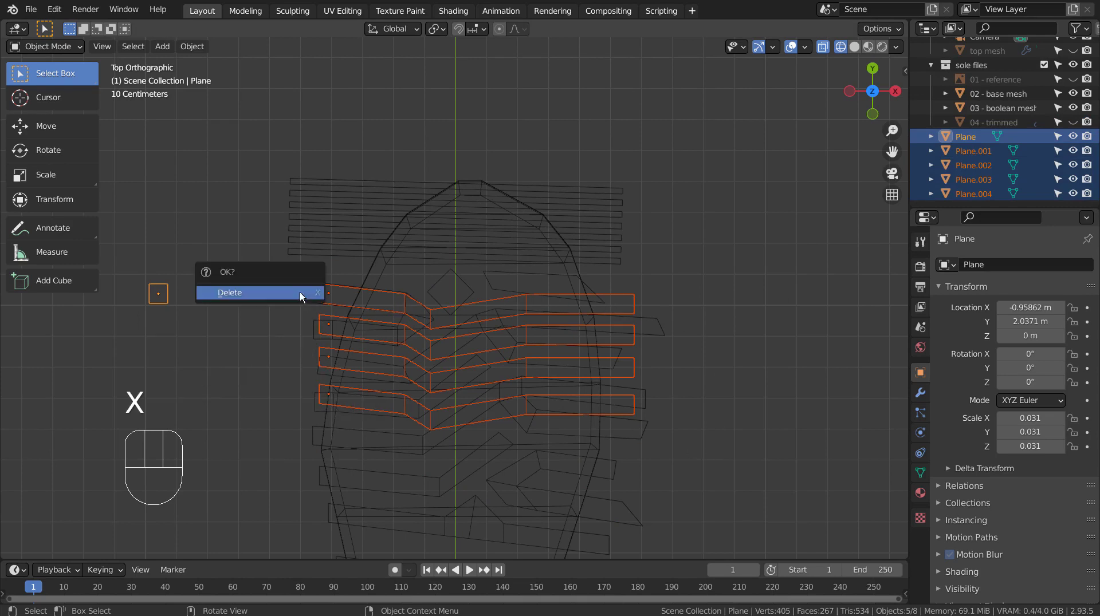
click(300, 292)
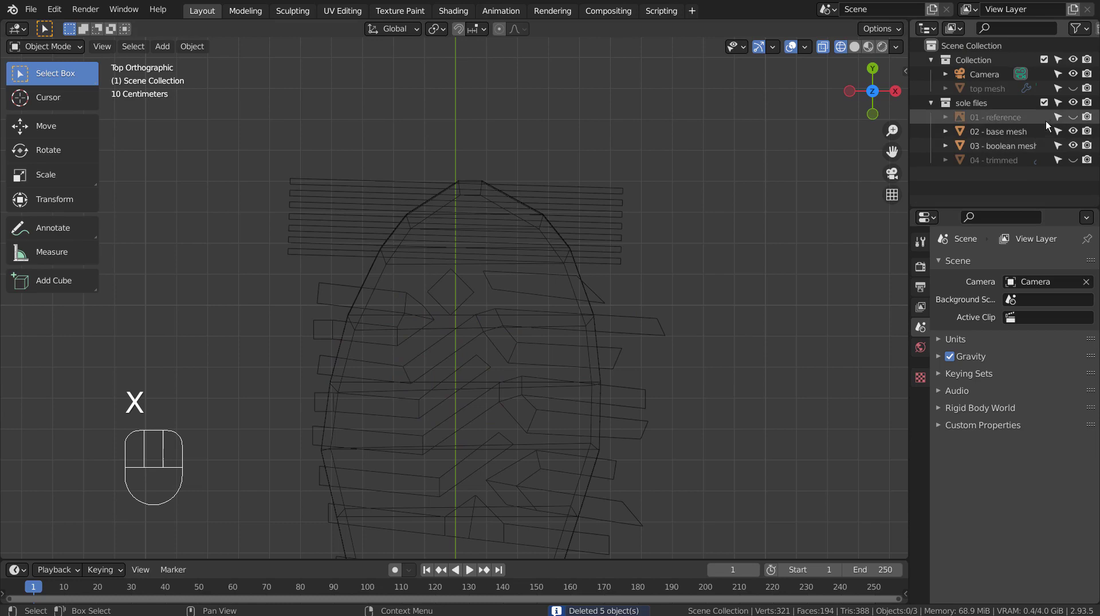
- Select '03 - boolean mesh prototype' and pan across the tread pattern
click(1002, 142)
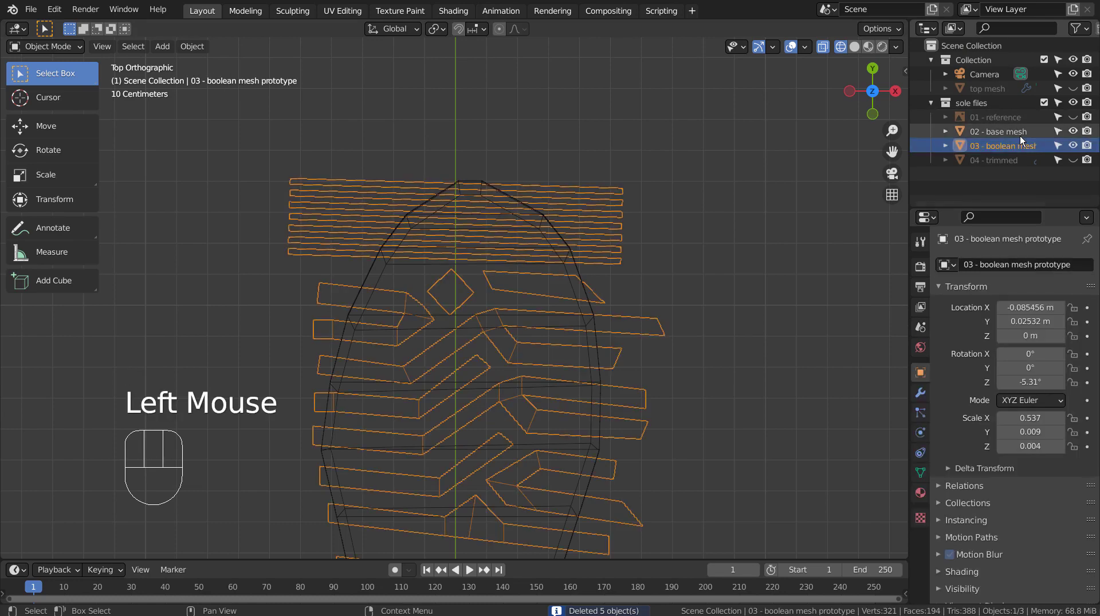
shift+middle_drag(764, 343, 538, 342)
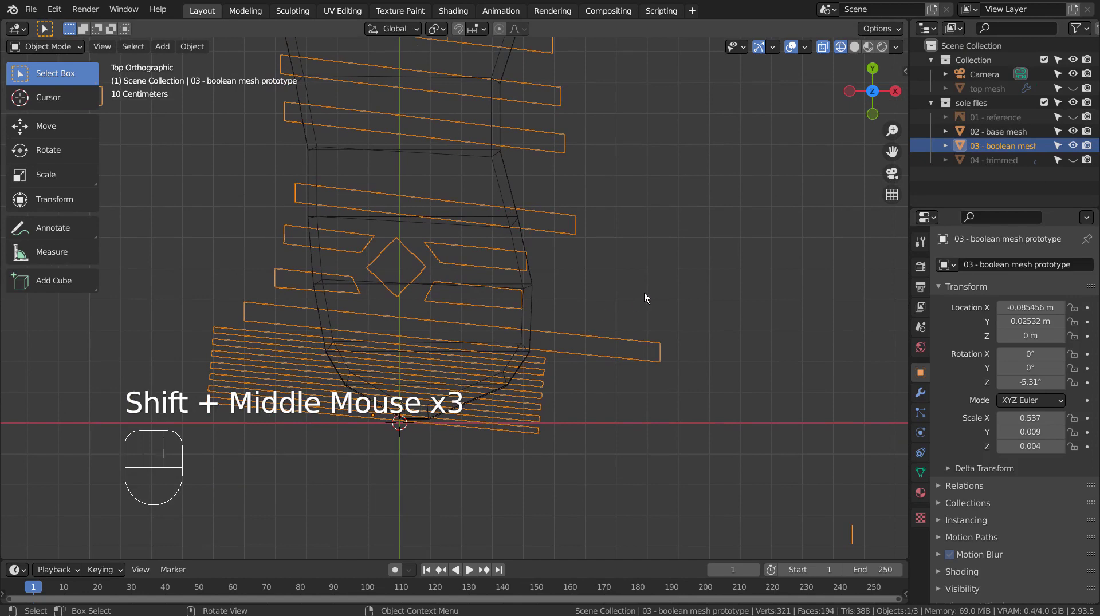
shift+middle_drag(757, 152, 751, 449)
shift+middle_drag(654, 218, 677, 354)
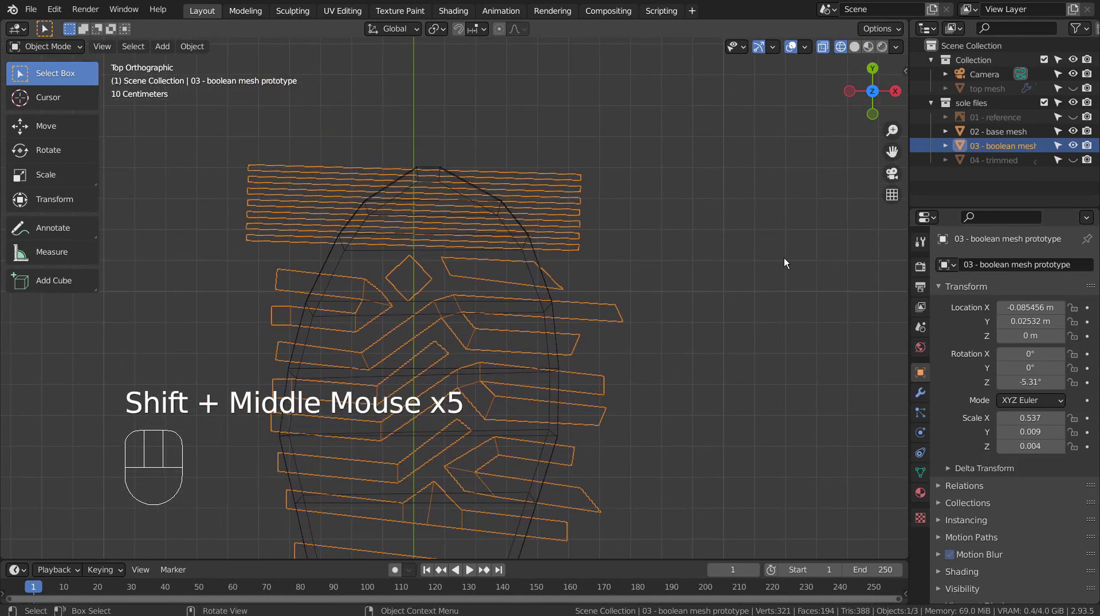
- Show '04 - trimmed', hide the boolean and base meshes, and orbit to a tilted view
click(1072, 160)
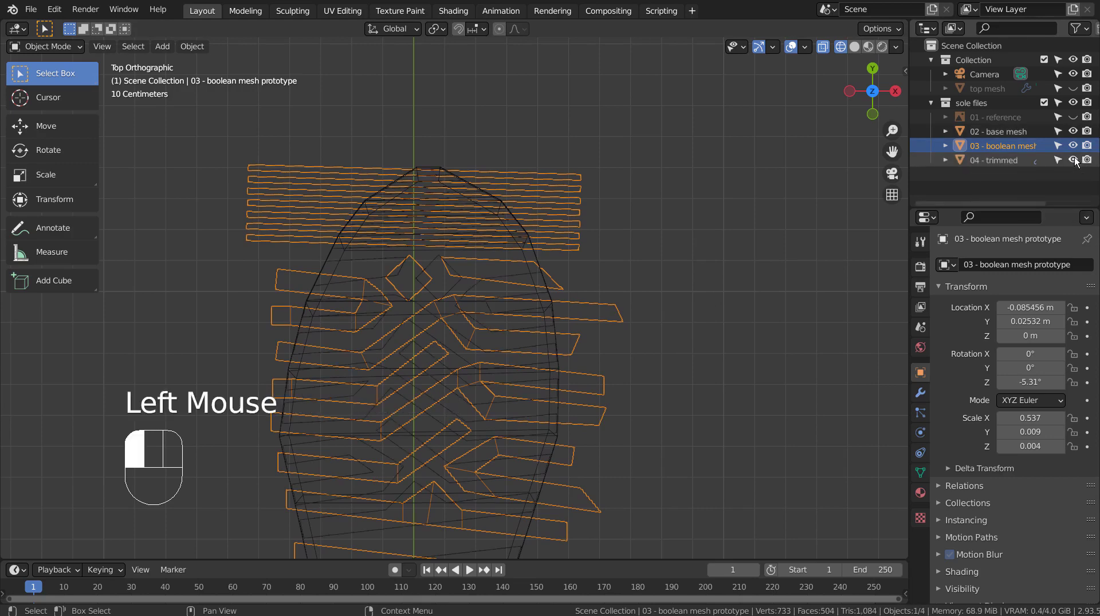
click(1072, 146)
click(1072, 131)
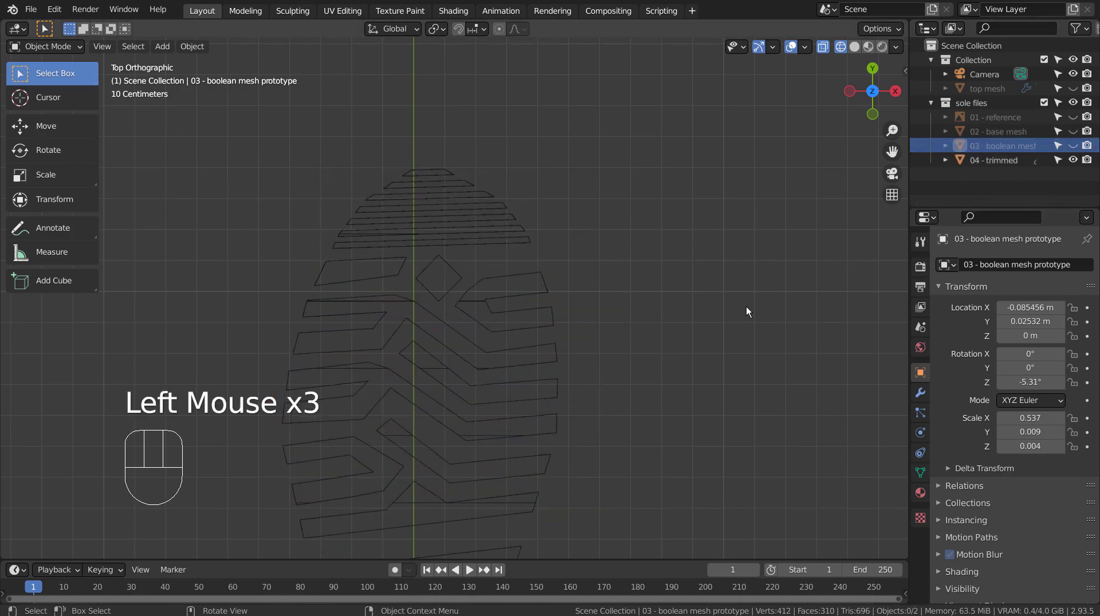
key(a)
shift+middle_drag(729, 331, 692, 312)
scroll(688, 325, down, 4)
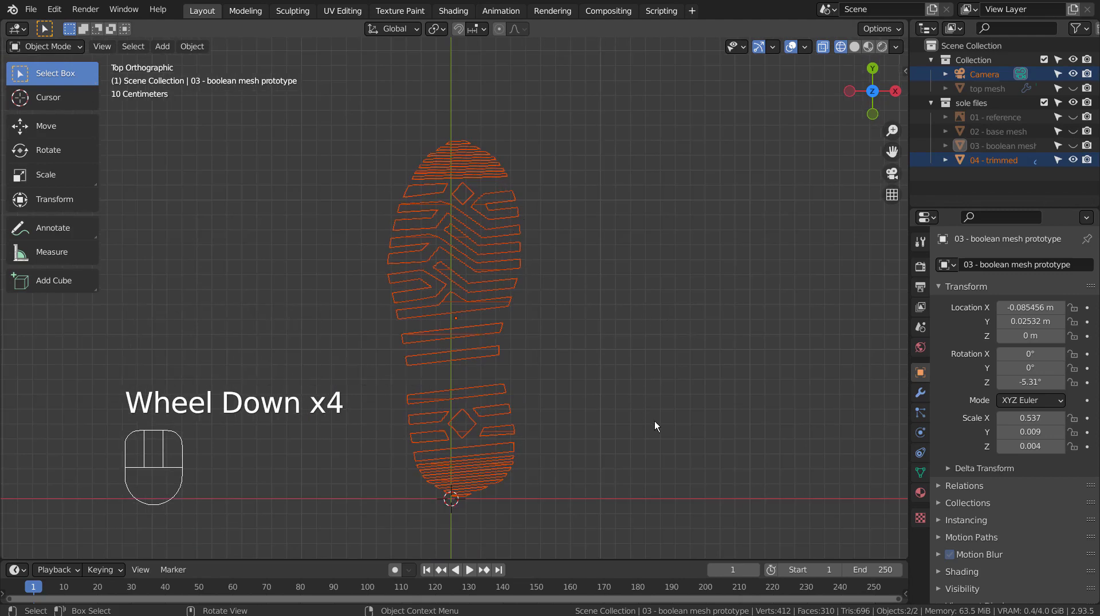
middle_drag(654, 421, 457, 267)
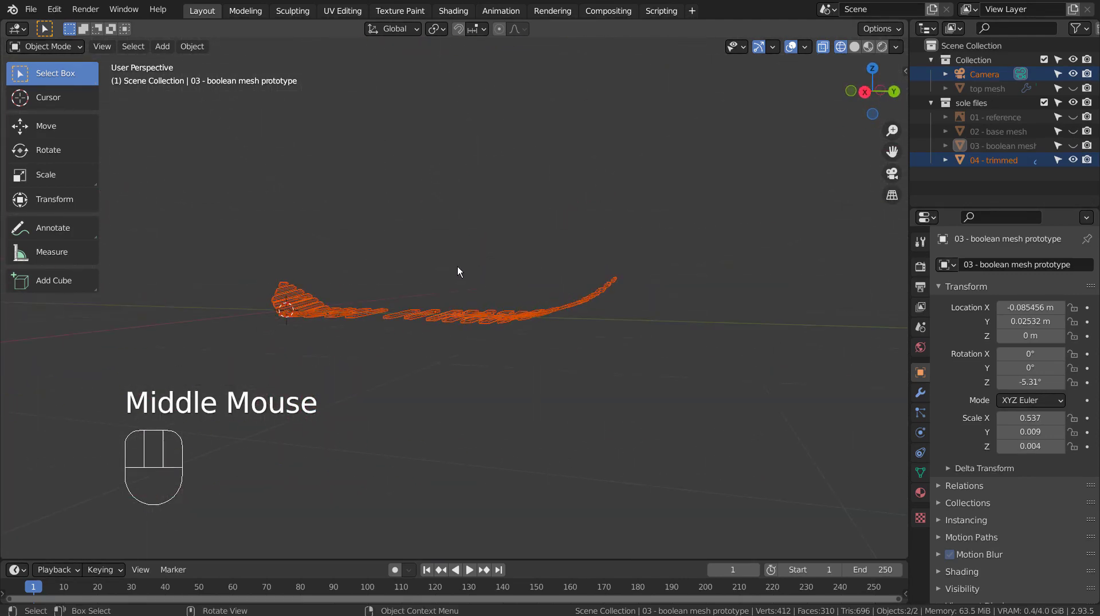
middle_drag(621, 281, 289, 327)
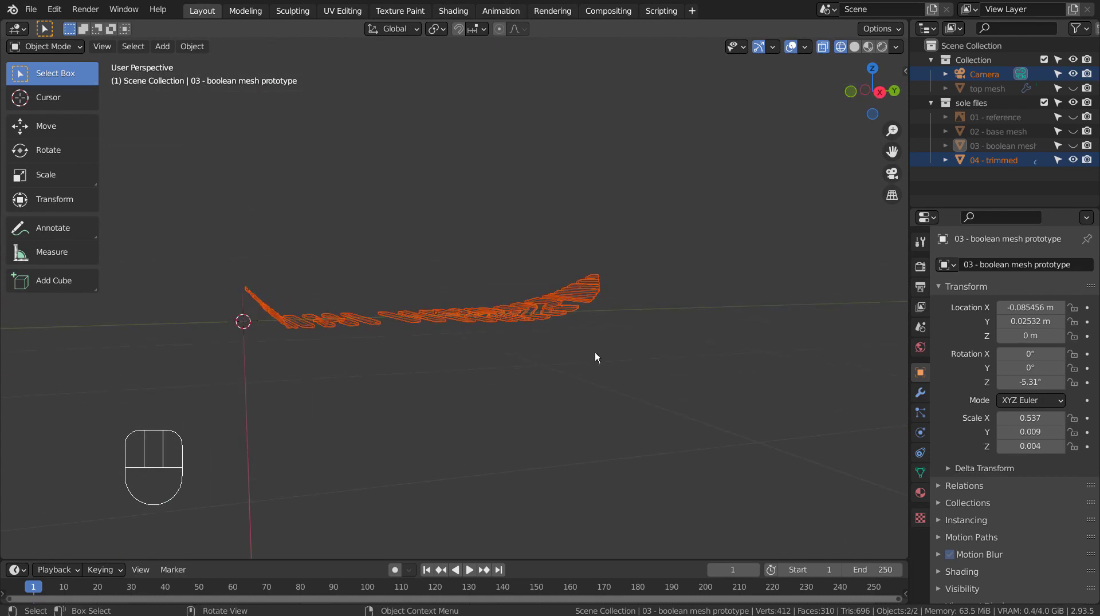
- Compare against the boolean cutters, then select the trimmed sole and inspect its grooved underside
click(1073, 146)
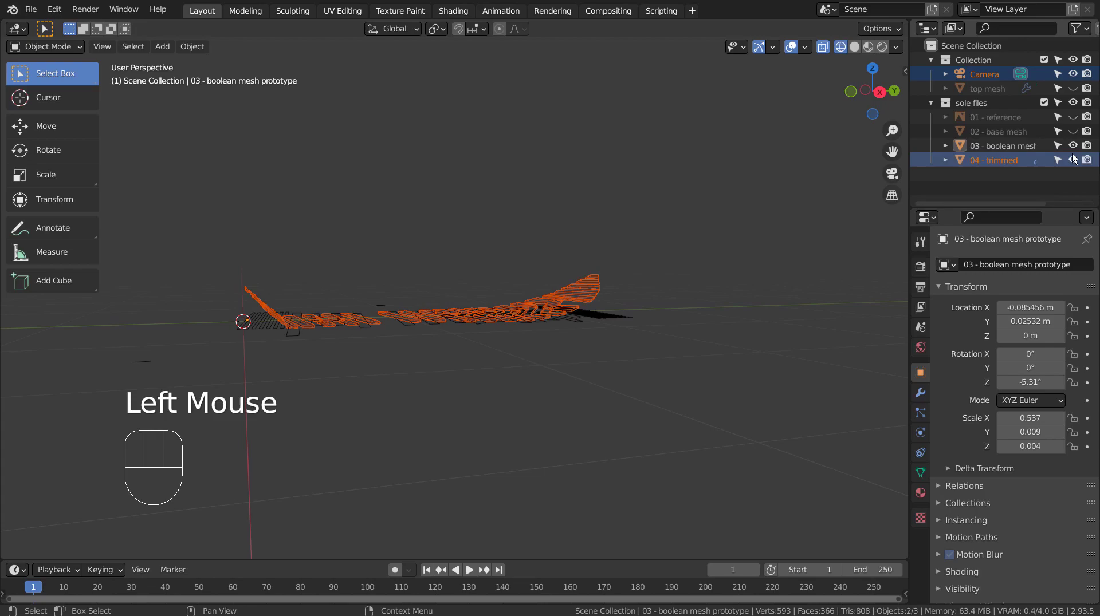
click(1073, 160)
click(614, 313)
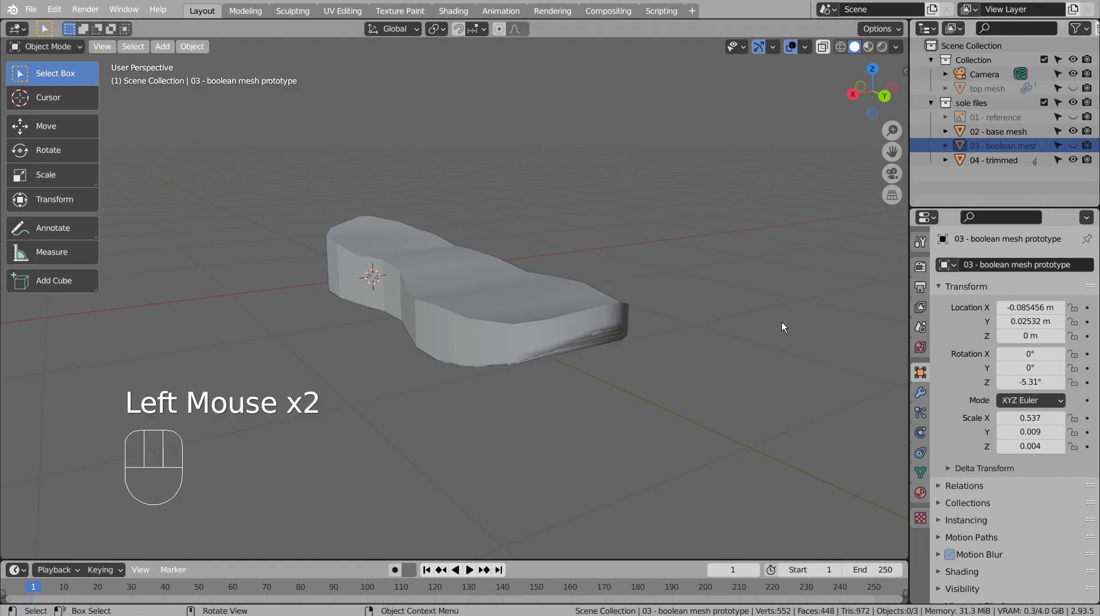
mouse_move(781, 322)
middle_down()
mouse_move(735, 274)
mouse_move(598, 248)
middle_up()
click(527, 249)
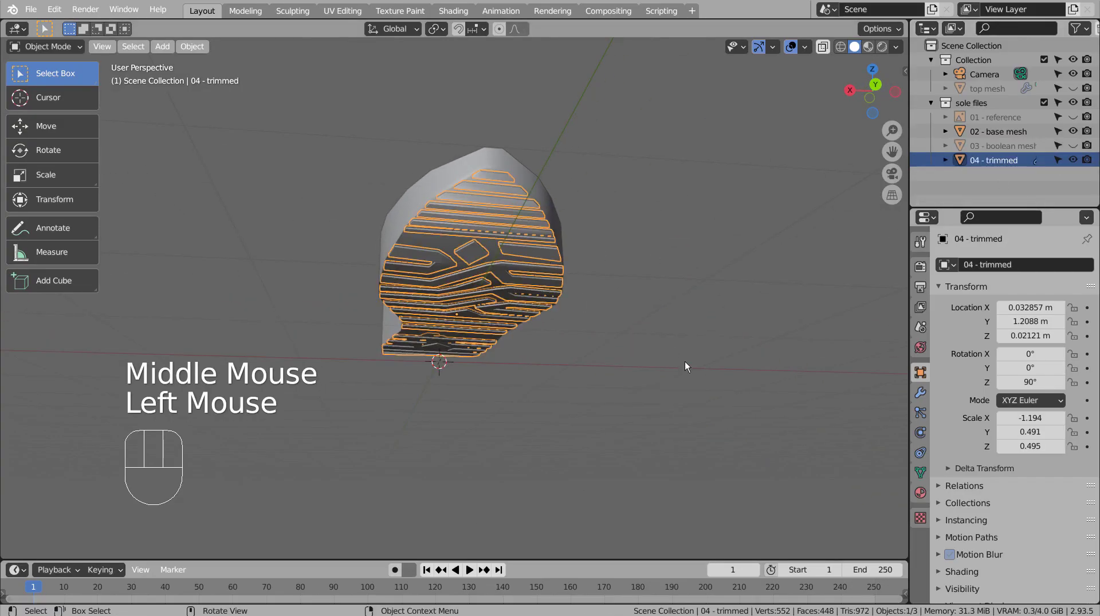
middle_drag(684, 362, 805, 373)
middle_drag(678, 321, 590, 263)
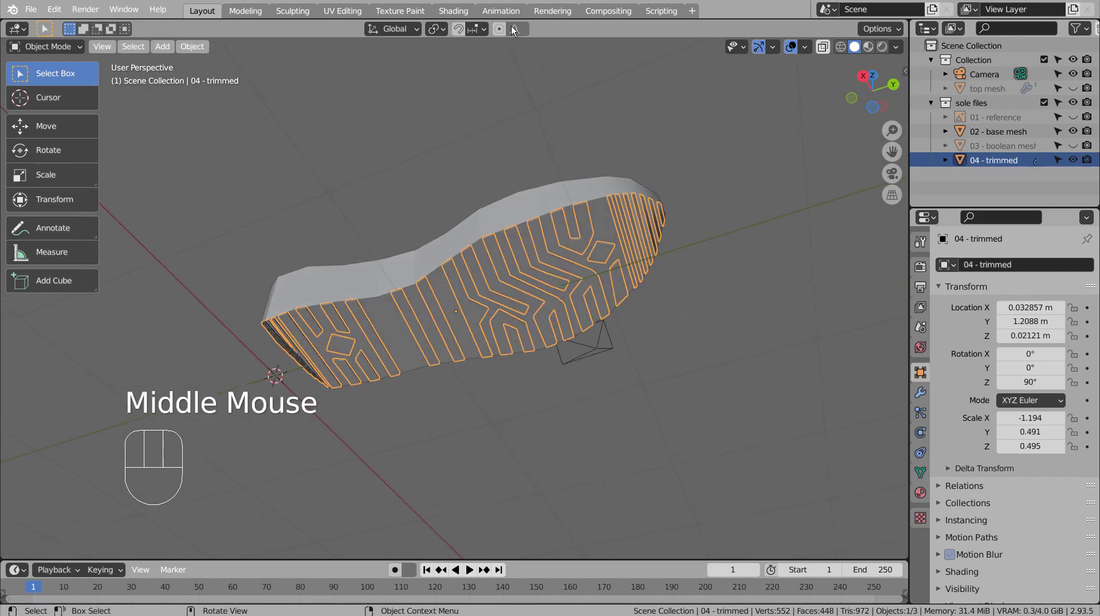
- Try scaling the sole vertically along Z, then undo it
middle_drag(765, 324, 789, 366)
key(s)
key(z)
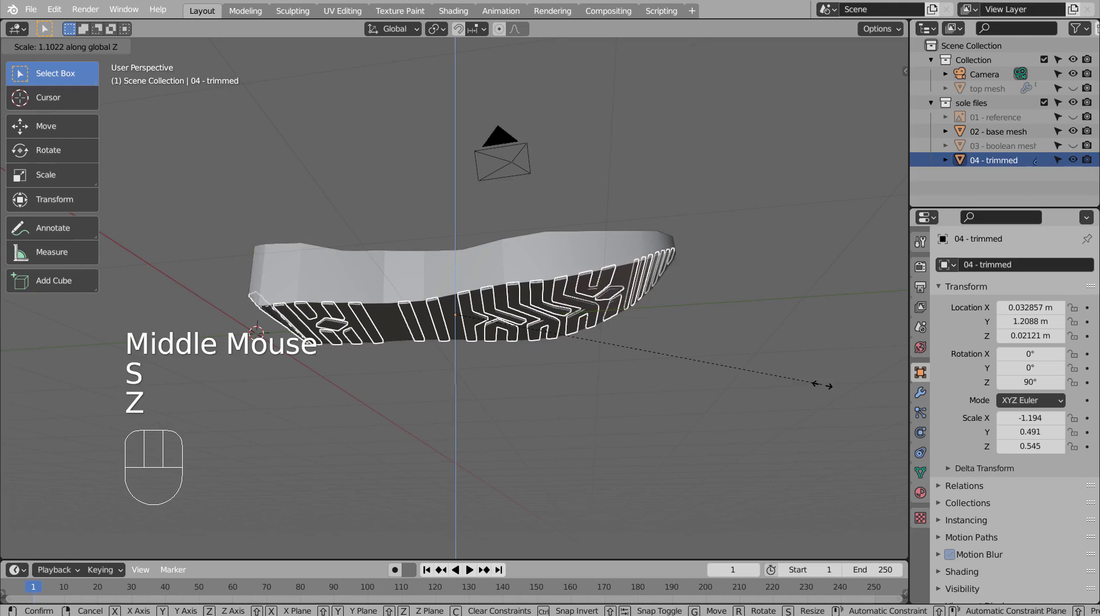
click(836, 400)
key(ctrl+z)
- Enter face edit mode on the sole and inspect it from front, top, right and perspective views
key(Tab)
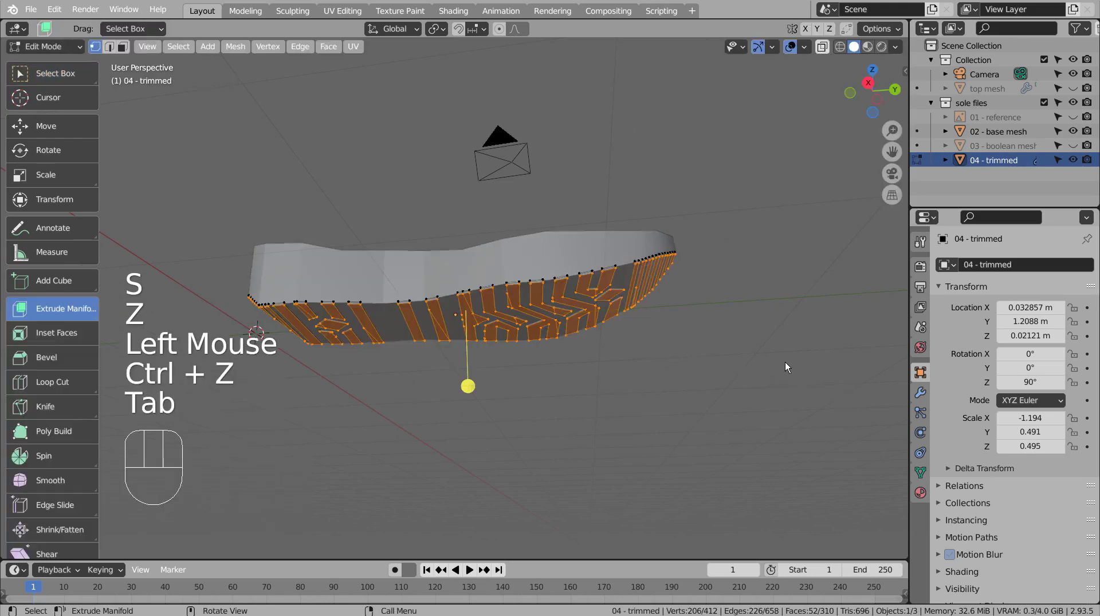
key(KP_1)
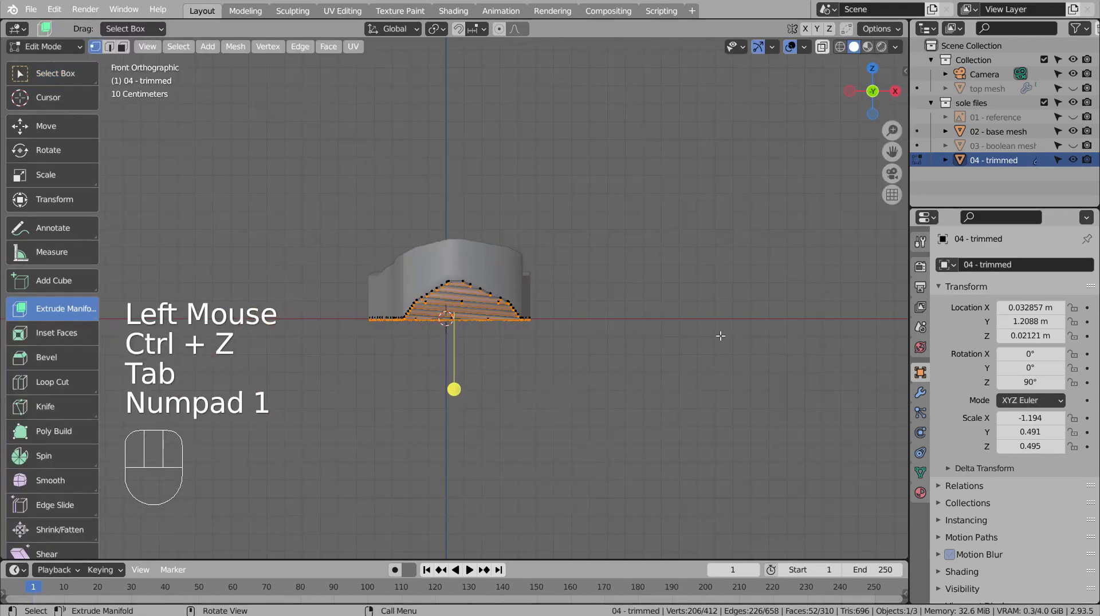
key(3)
key(KP_7)
key(KP_3)
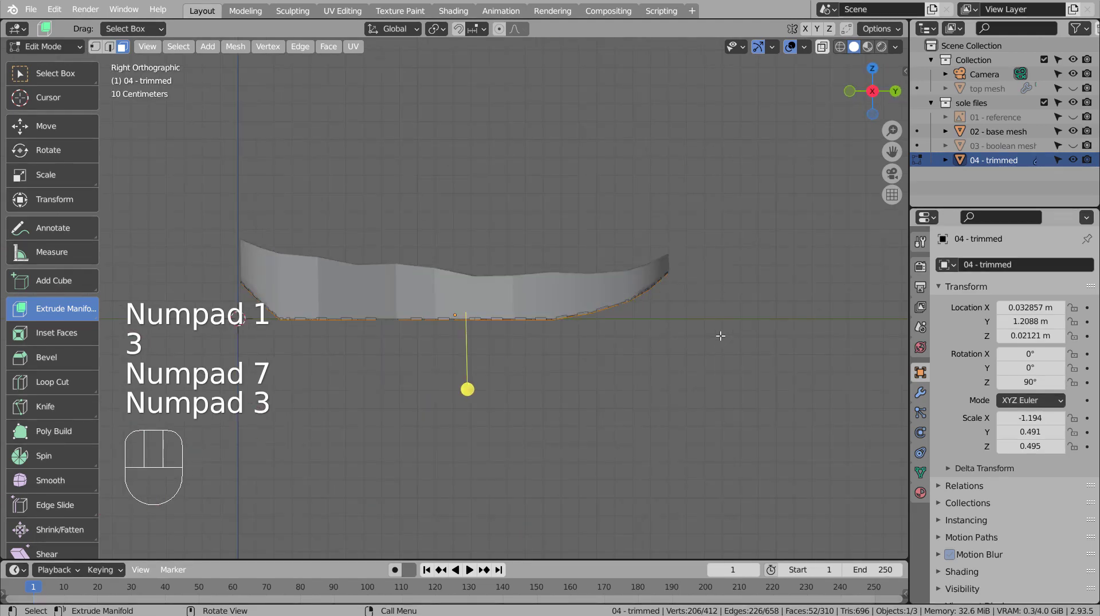
scroll(720, 335, up, 3)
middle_drag(720, 336, 323, 302)
scroll(323, 303, down, 4)
- Lower the selected tread faces -0.05236 m along Z and return to Object Mode
key(g)
key(z)
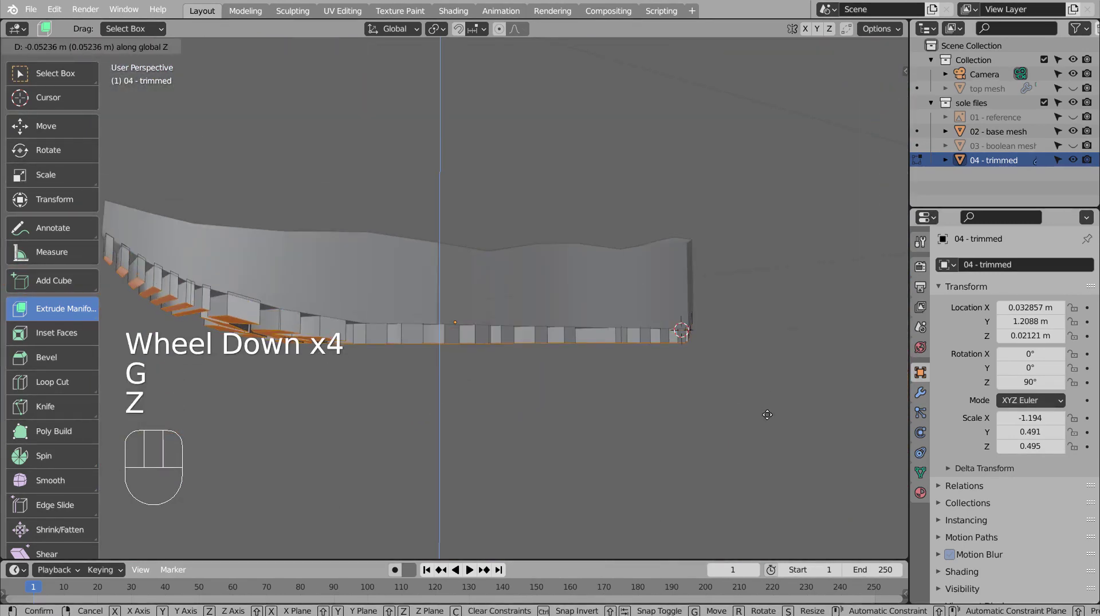
click(765, 441)
key(Tab)
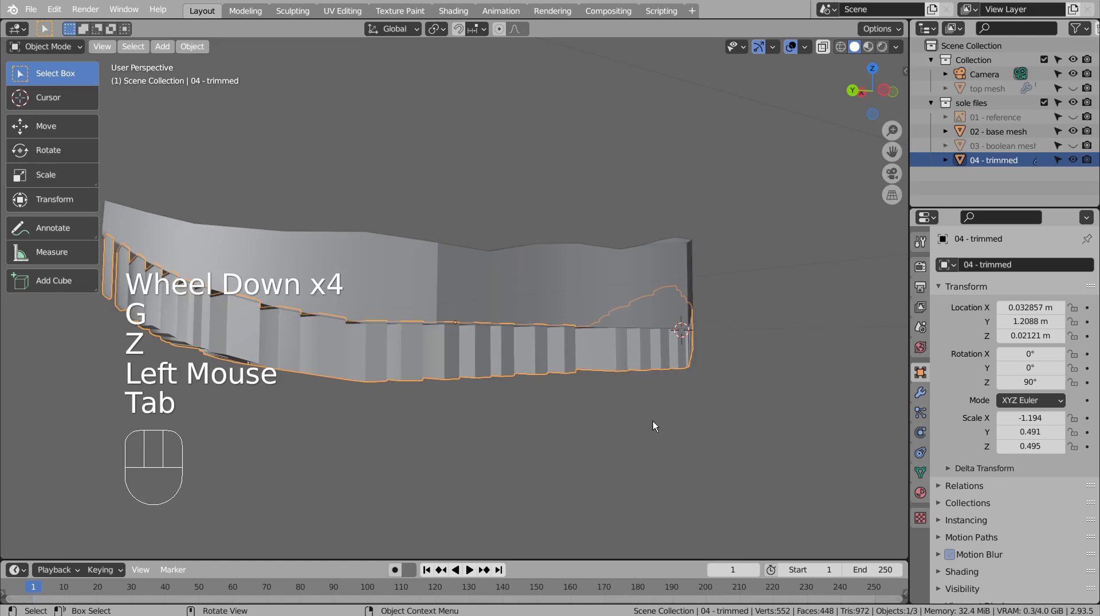
middle_drag(653, 425, 599, 401)
- Select the trimmed sole and inspect its tread blocks from numpad and orbited views
click(617, 351)
key(KP_1)
key(KP_2)
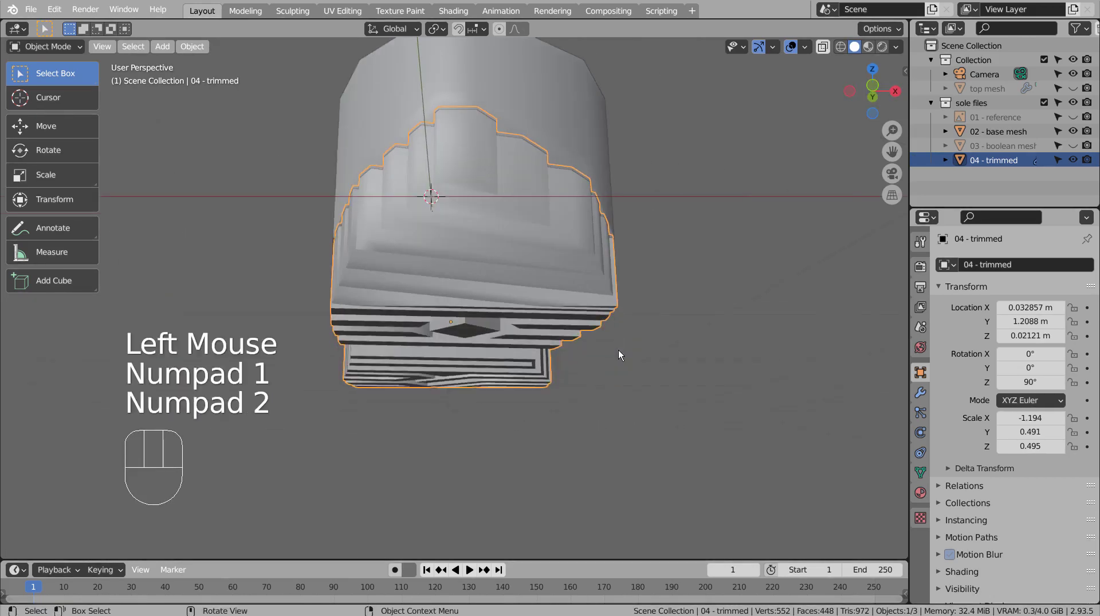
key(KP_3)
scroll(618, 351, up, 3)
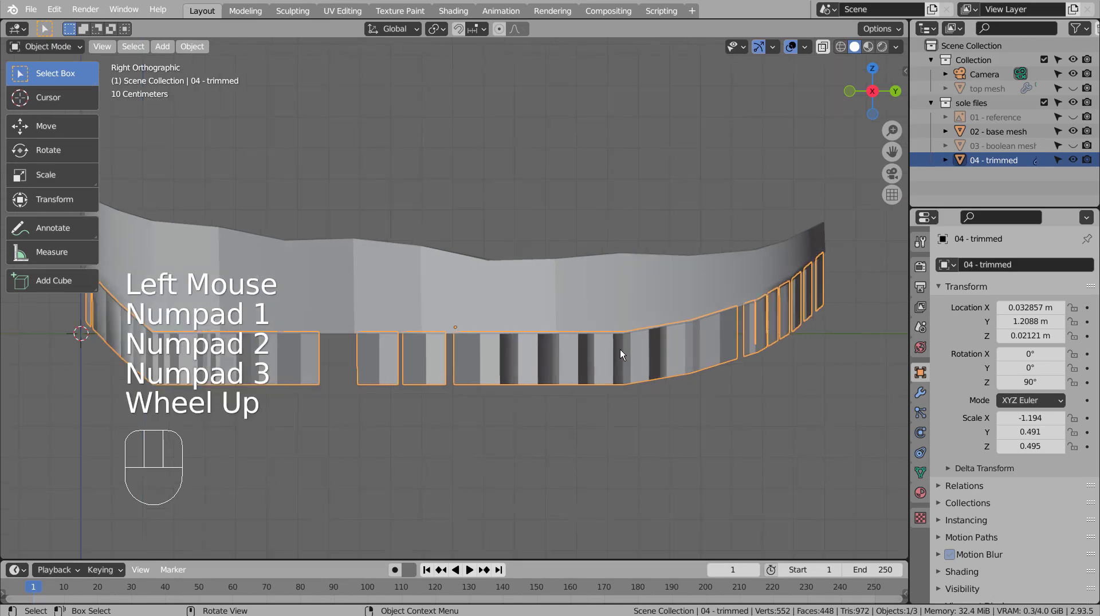
middle_drag(627, 352, 664, 392)
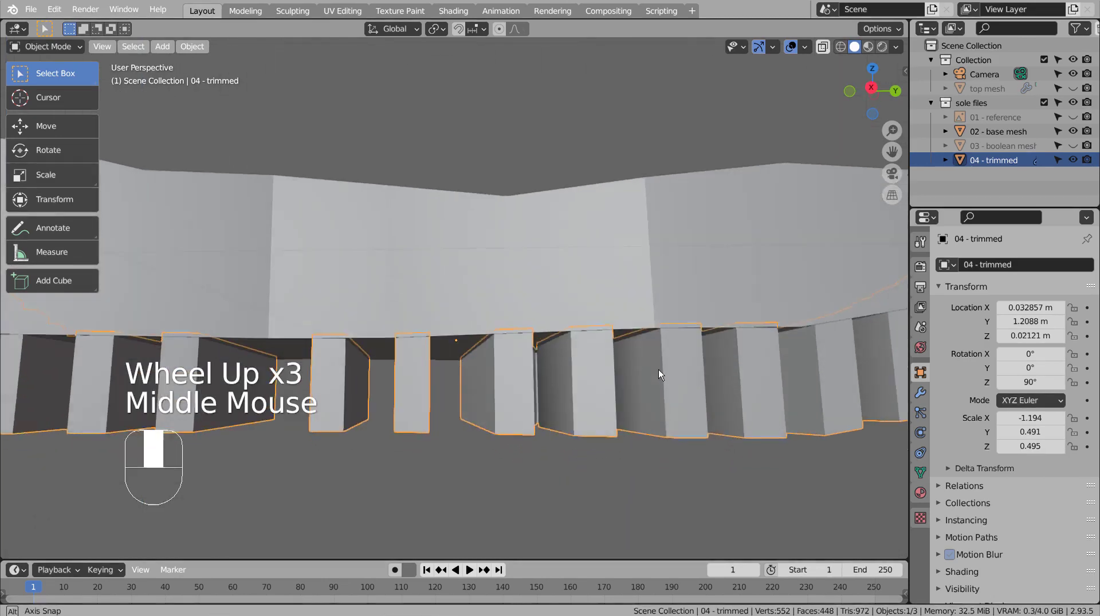
middle_drag(658, 375, 704, 425)
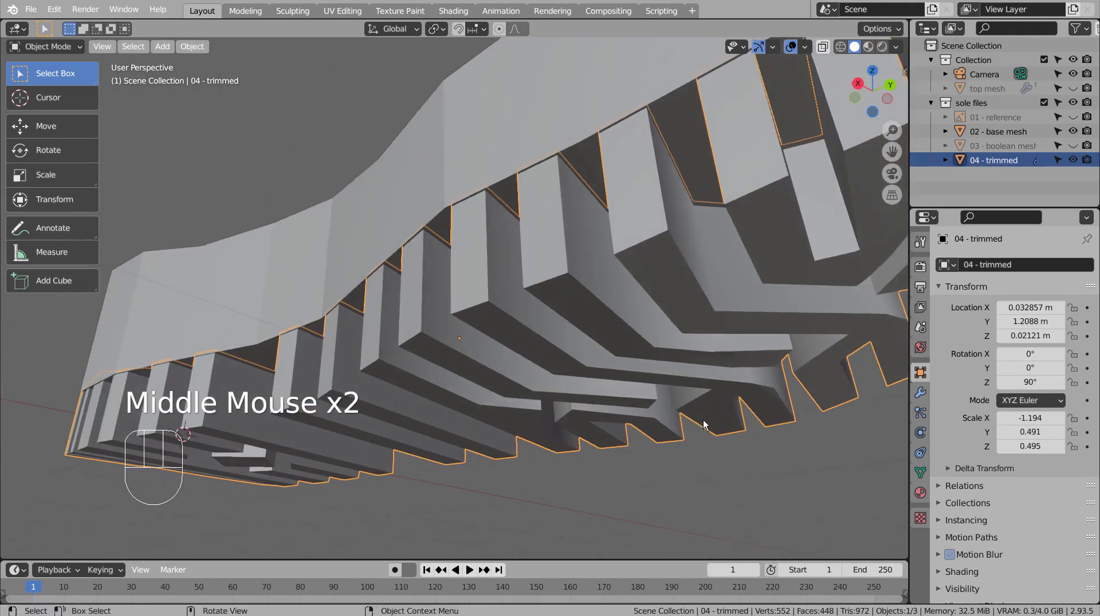
- Scale the trimmed sole to 1.016 along the global X axis
key(s)
key(x)
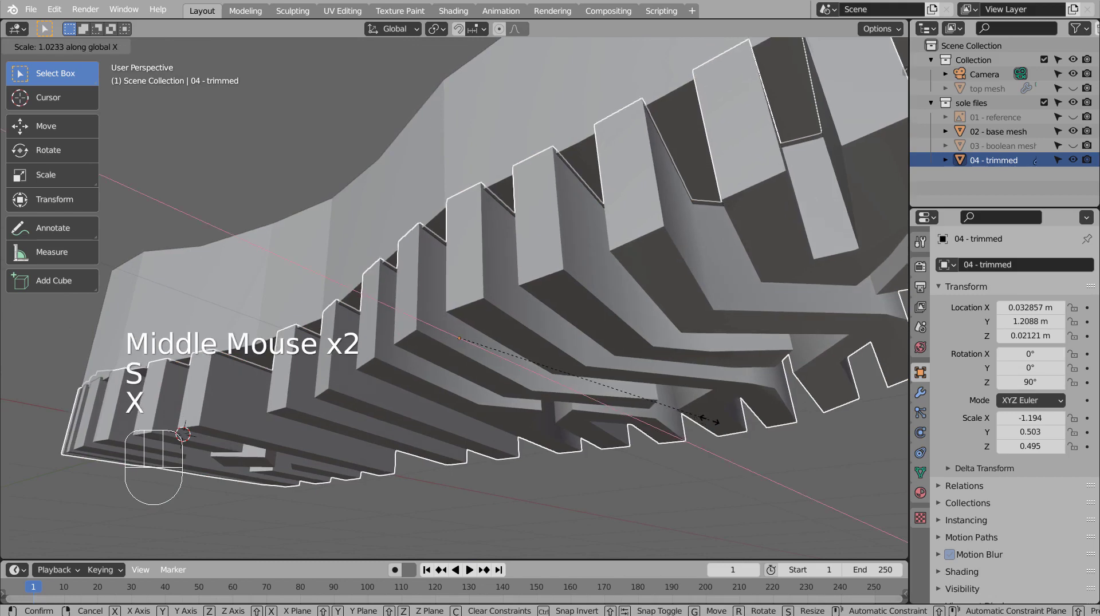
click(711, 426)
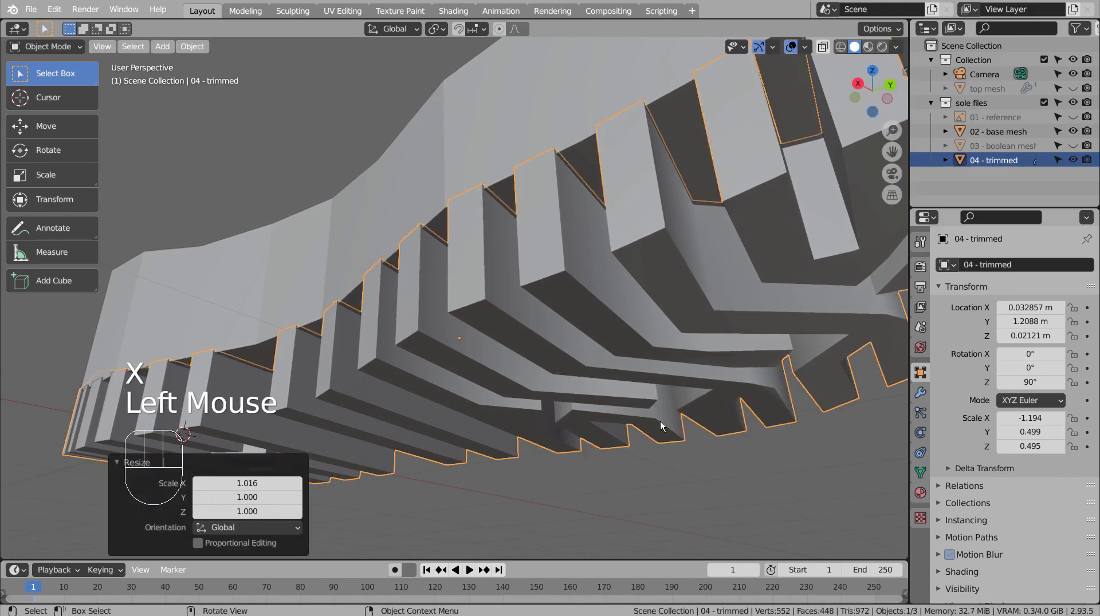
middle_drag(660, 421, 702, 469)
scroll(548, 459, down, 2)
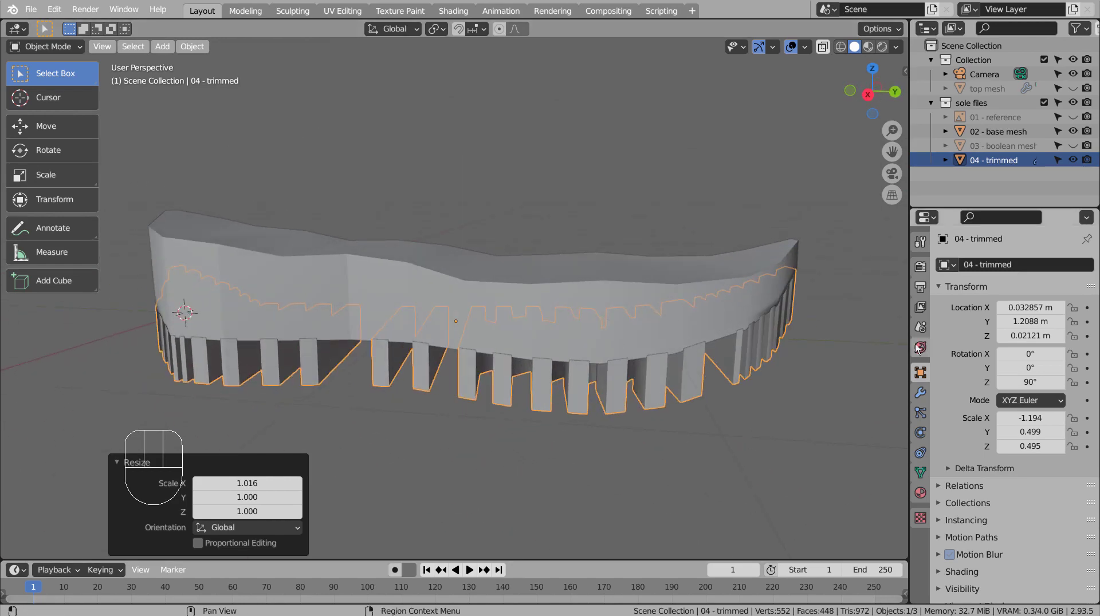
- Save a copy of the file as test3.blend
click(659, 370)
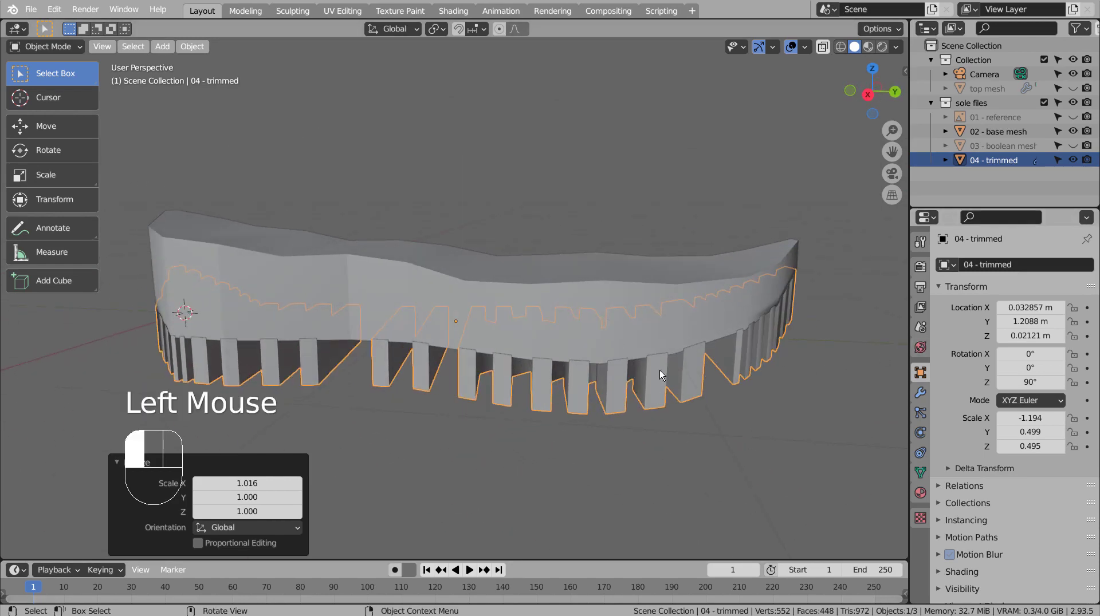
click(920, 395)
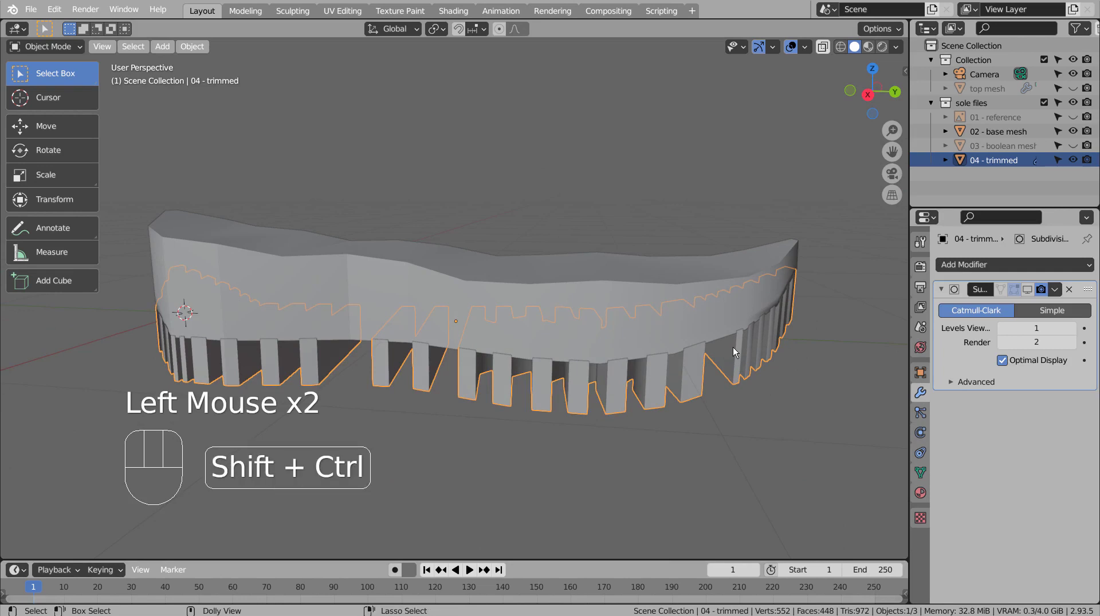
key(ctrl+shift+s)
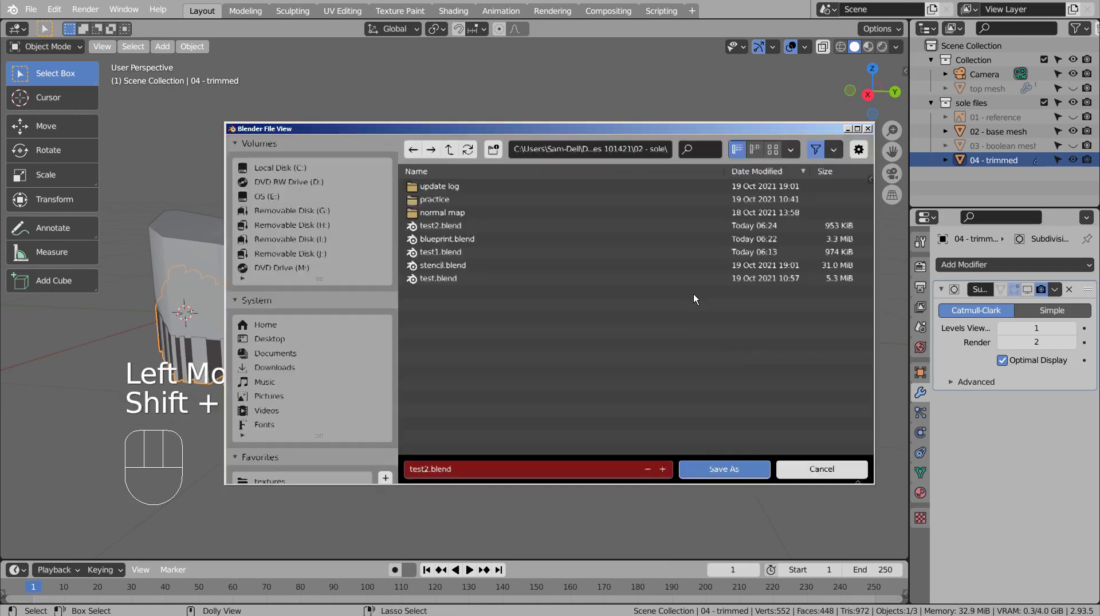
click(662, 469)
click(704, 469)
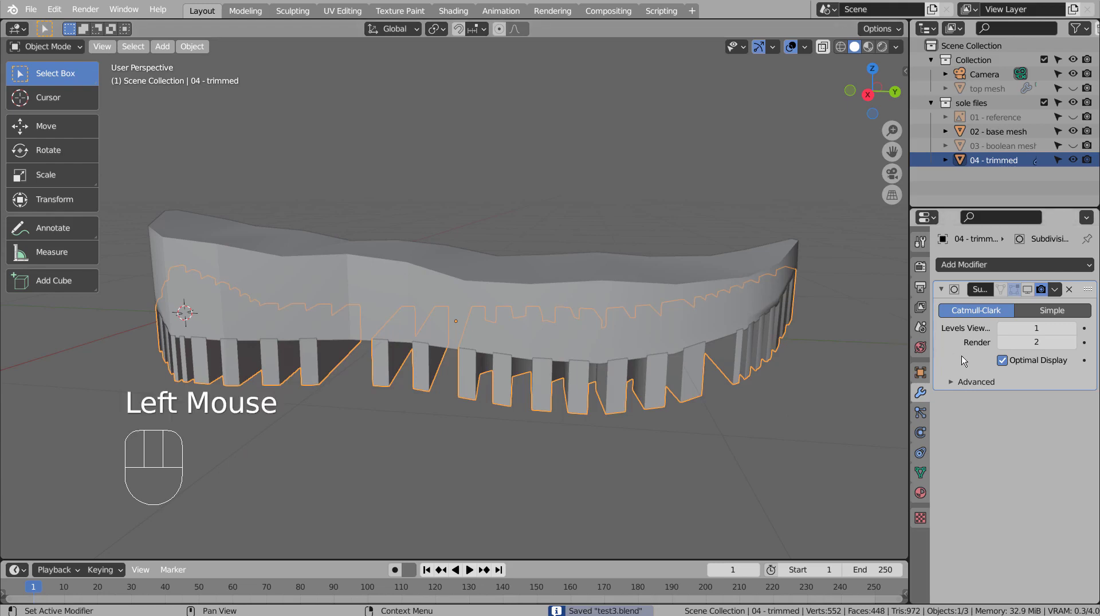
- Remove Subdivision from 04 - trimmed and apply Subdivision on 02 - base mesh
key(ctrl+a)
key(ctrl+z)
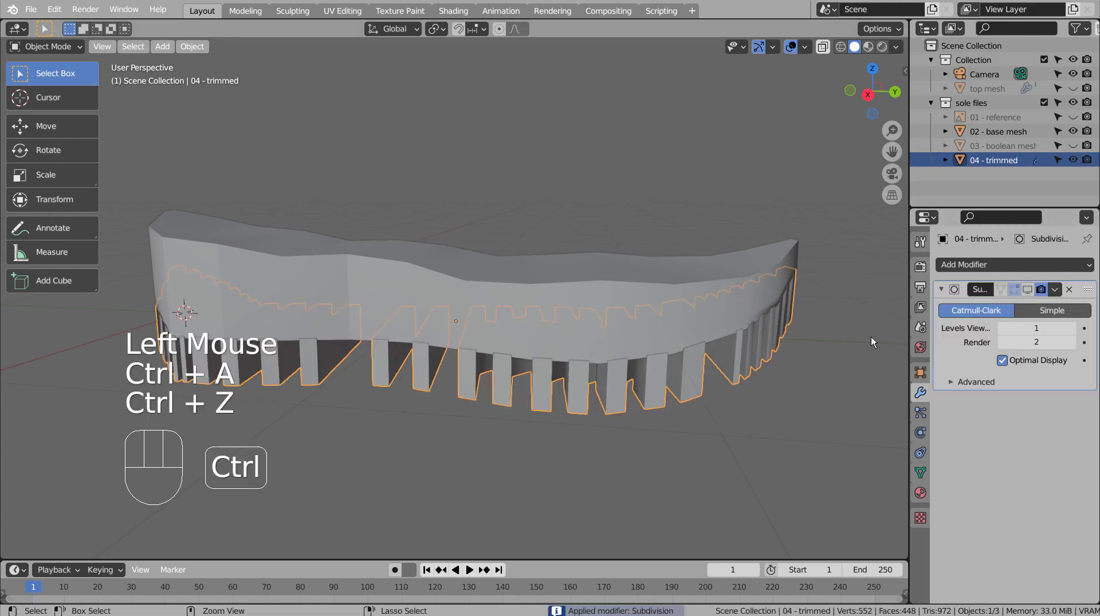
click(1069, 289)
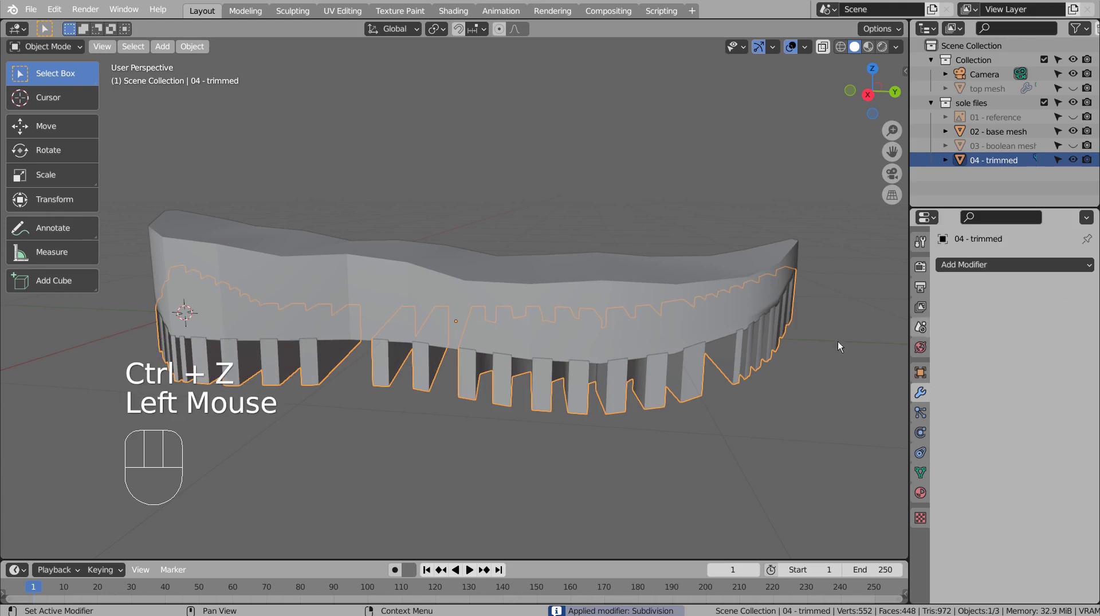
click(644, 314)
click(948, 360)
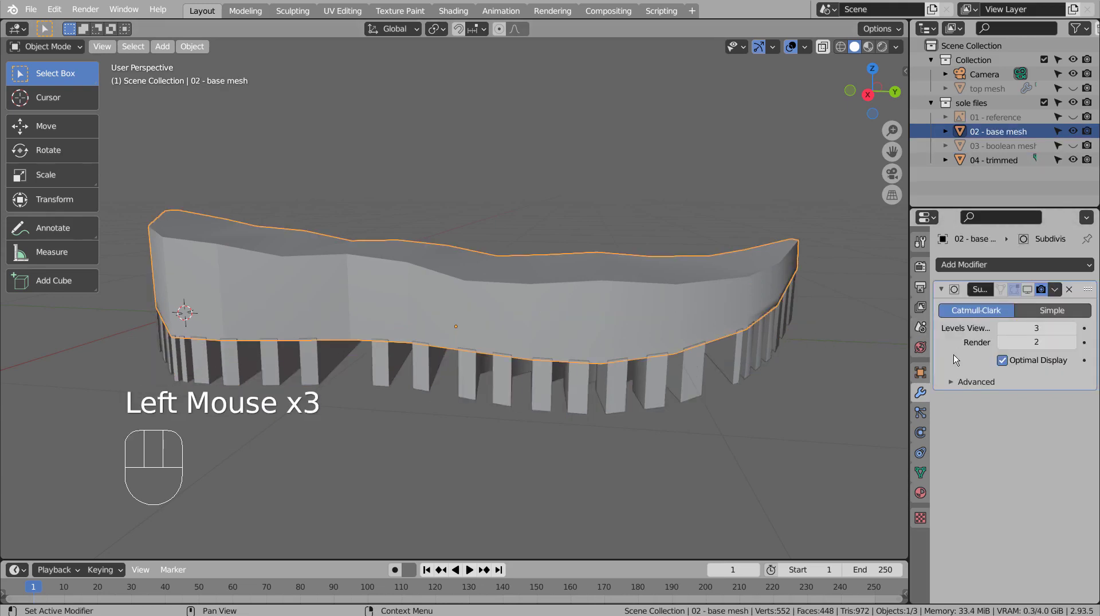
key(ctrl+a)
key(KP_1)
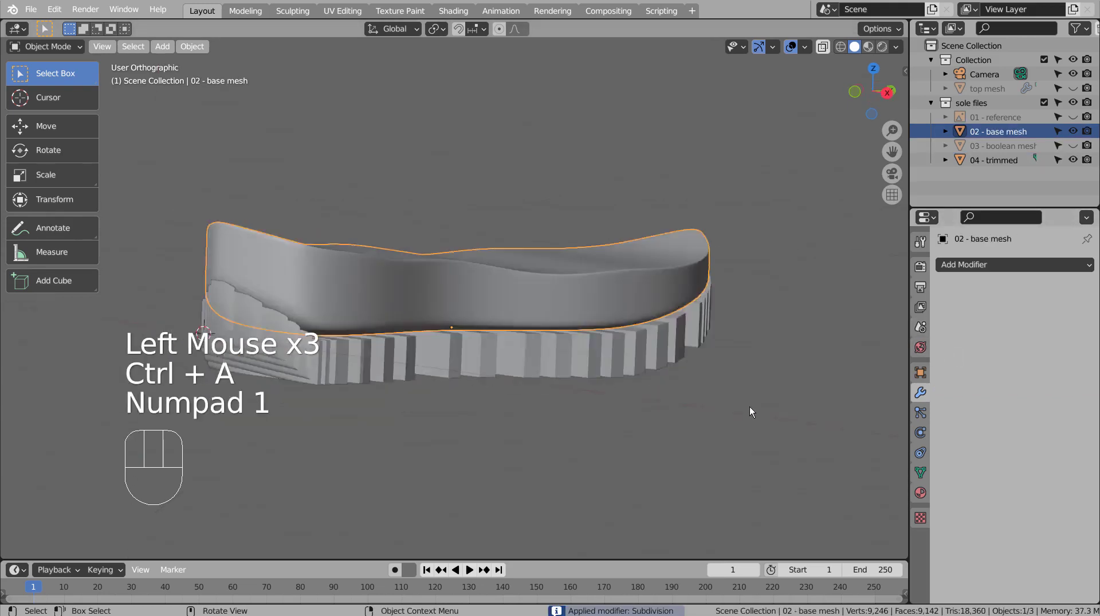
key(KP_3)
scroll(745, 412, up, 2)
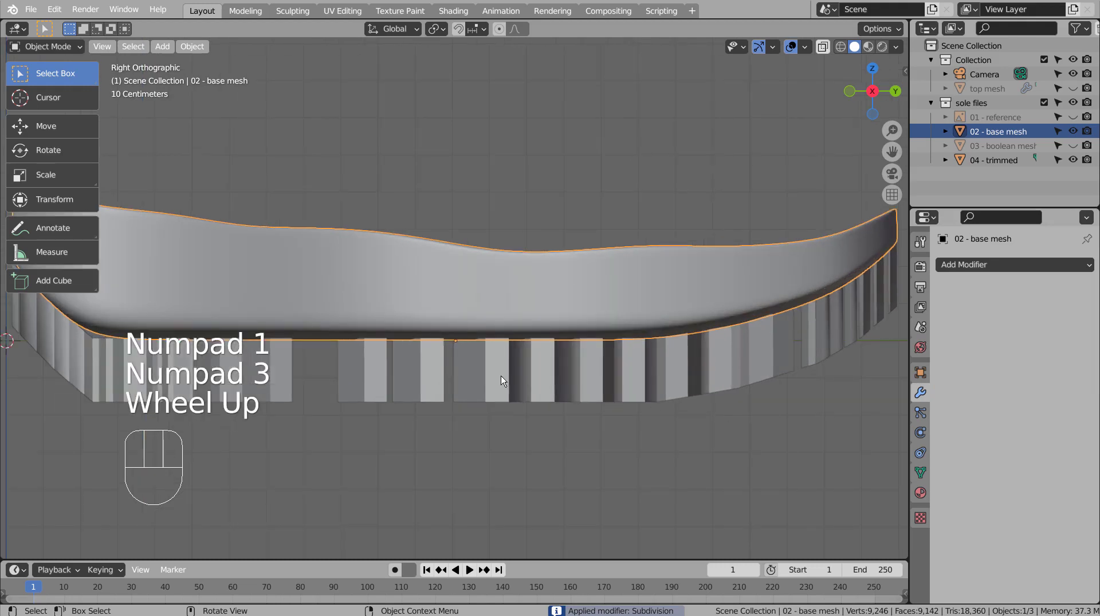
scroll(620, 427, up, 4)
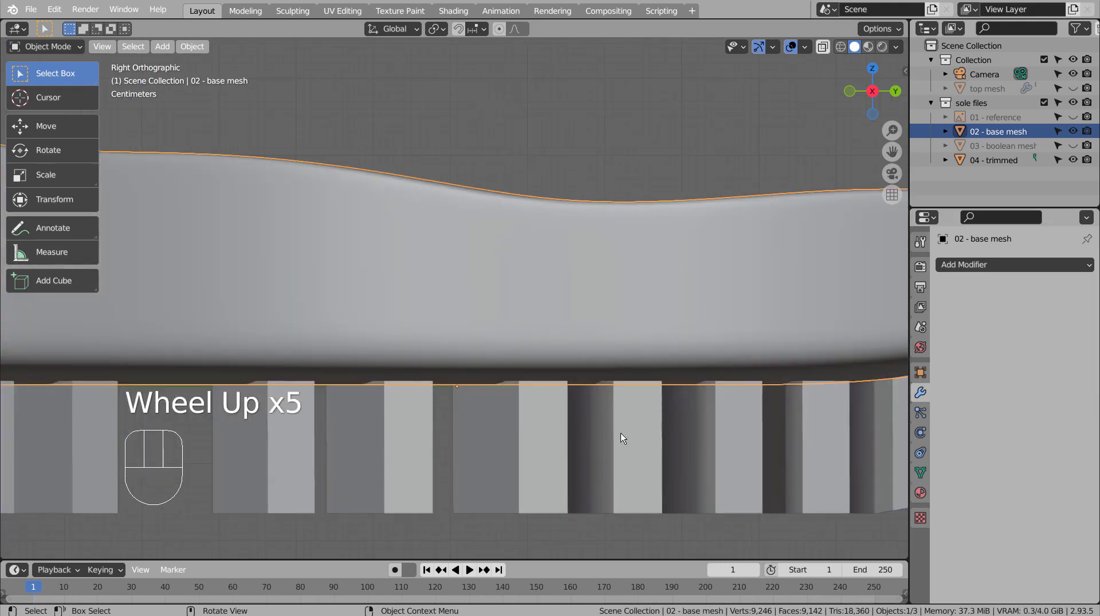
middle_drag(621, 433, 552, 430)
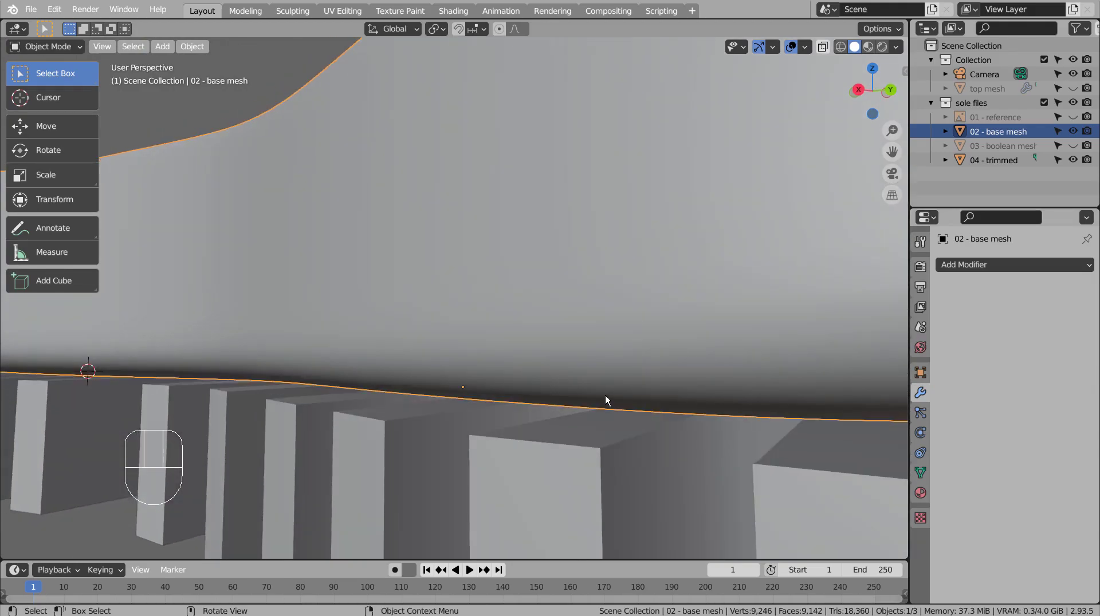
- Switch to wireframe display and a right-side view of the sole
key(shift+z)
middle_drag(597, 400, 637, 390)
key(KP_1)
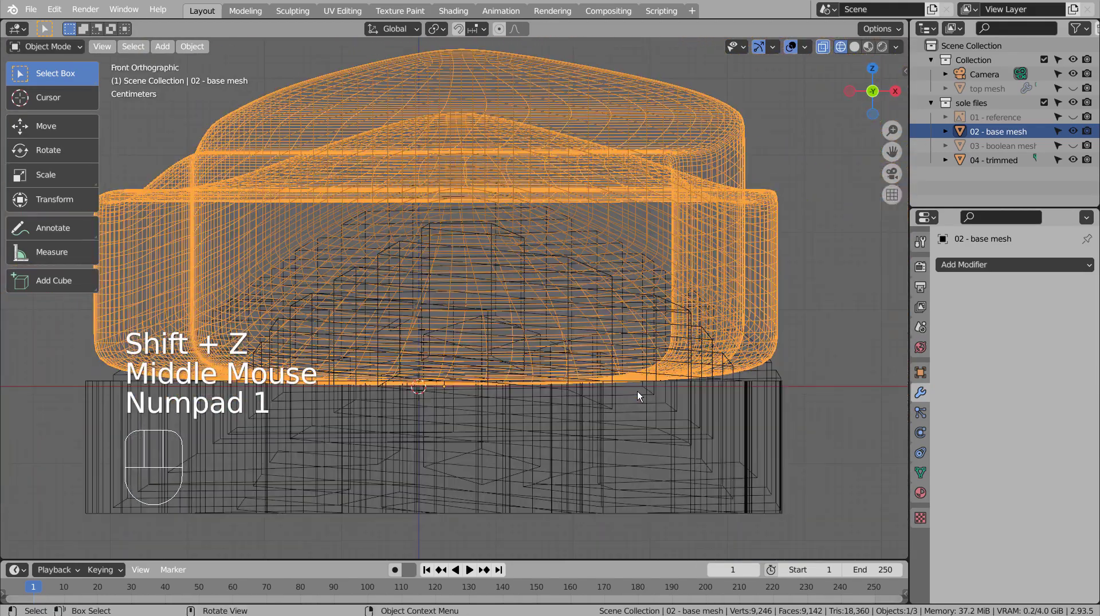
key(KP_3)
shift+middle_drag(729, 407, 768, 429)
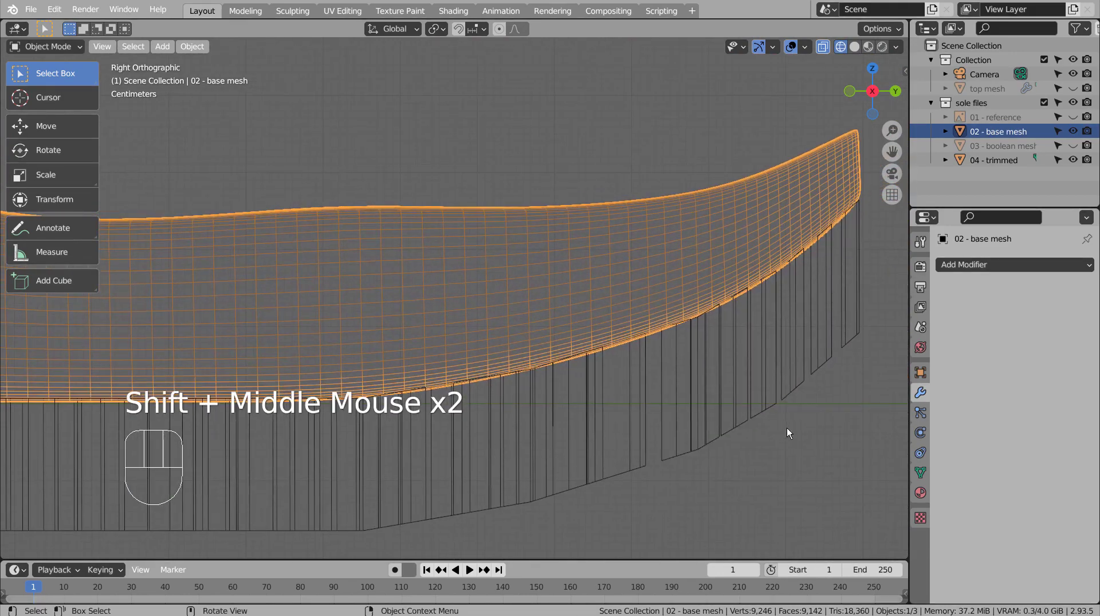
key(g)
key(z)
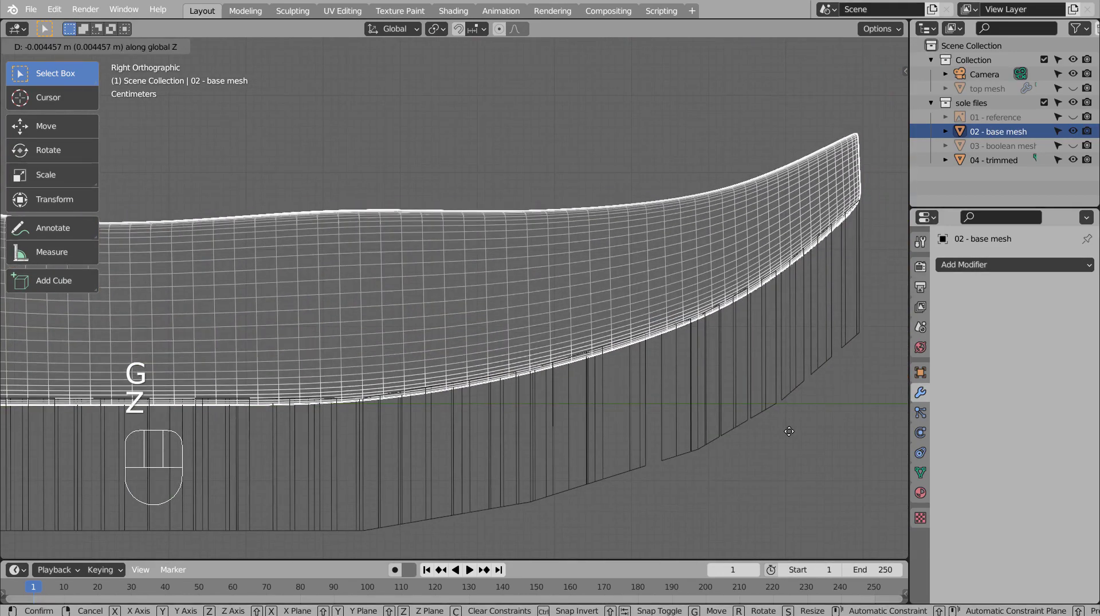
click(784, 430)
key(ctrl+z)
- Raise 04 - trimmed about 0.0119 m along Z, then select 02 - base mesh
click(752, 420)
key(g)
key(z)
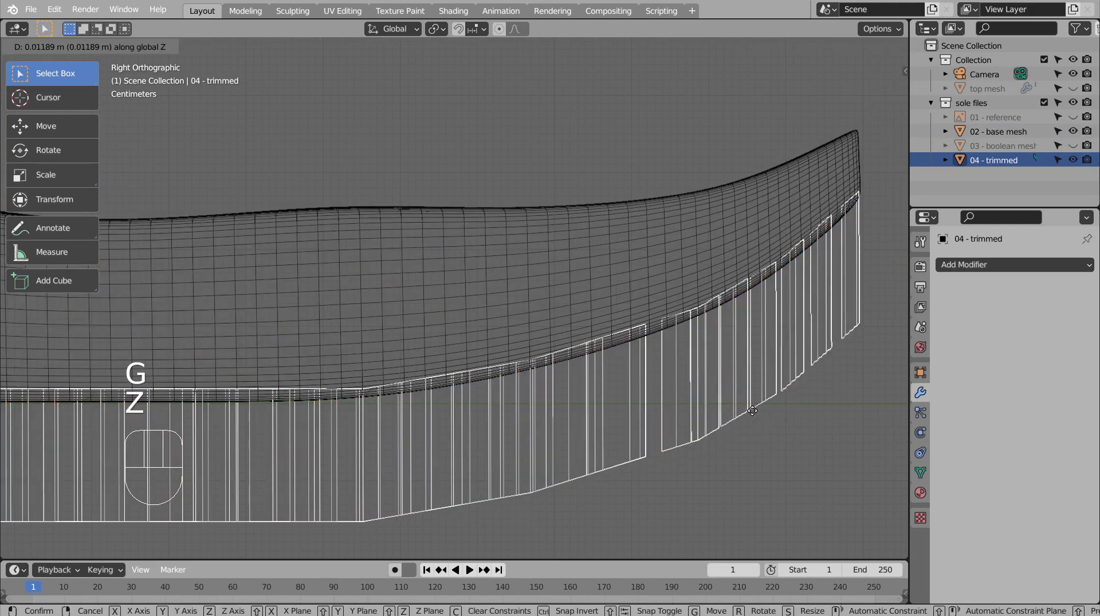
click(752, 411)
mouse_move(231, 358)
shift+middle_down()
mouse_move(768, 363)
mouse_move(472, 282)
mouse_move(449, 265)
mouse_move(513, 324)
mouse_move(172, 309)
mouse_move(86, 286)
shift+middle_up()
shift+middle_drag(623, 366, 421, 369)
click(581, 338)
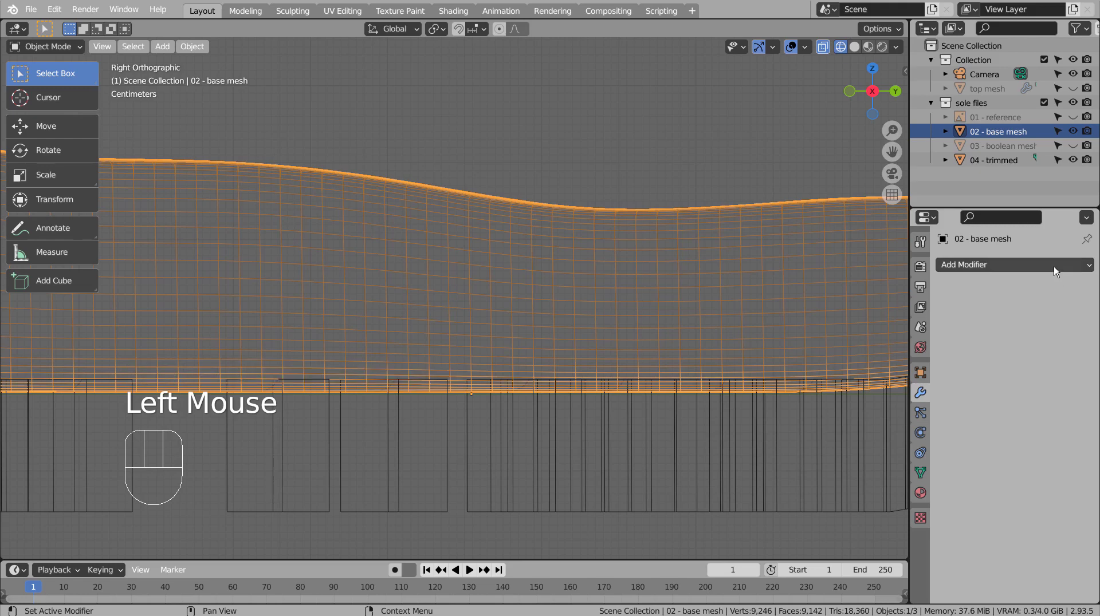
scroll(720, 362, down, 4)
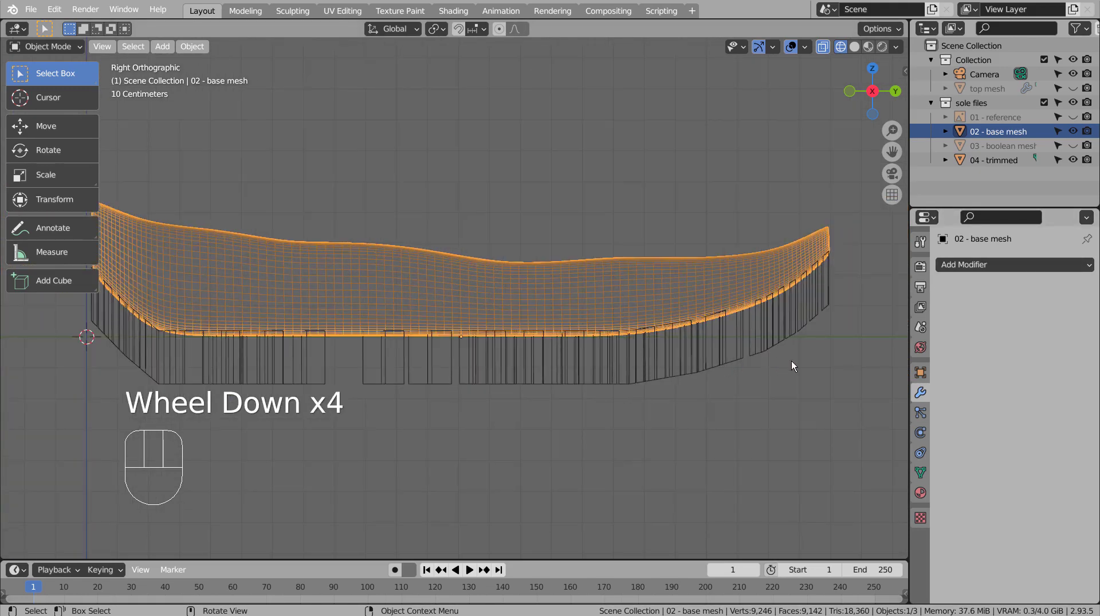
- Save, then add a Difference Boolean to 02 - base mesh using 04 - trimmed as cutter
key(ctrl+s)
click(974, 265)
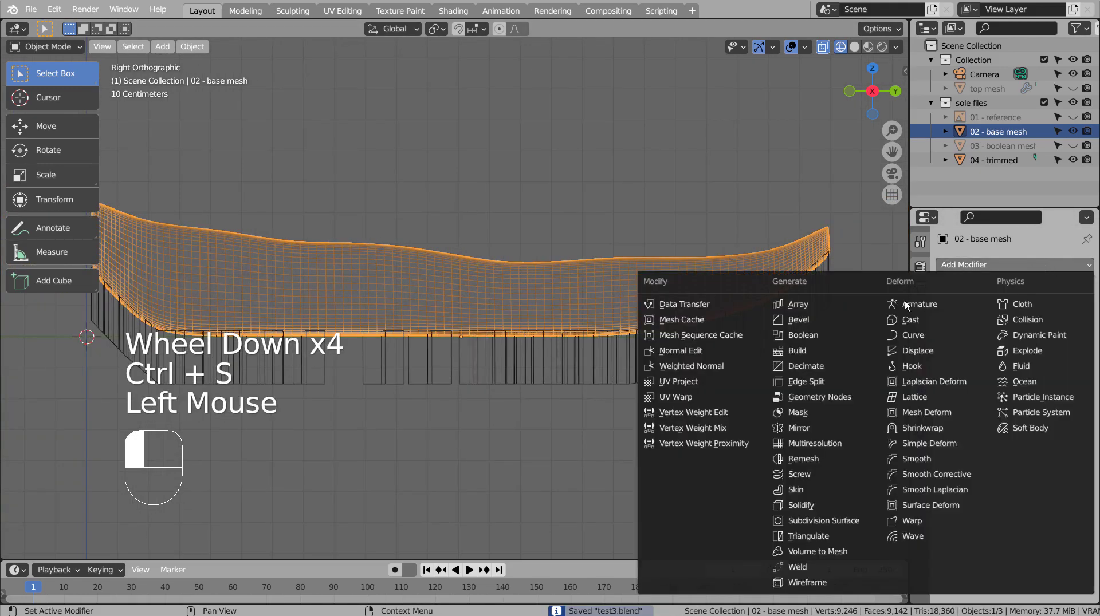
click(814, 332)
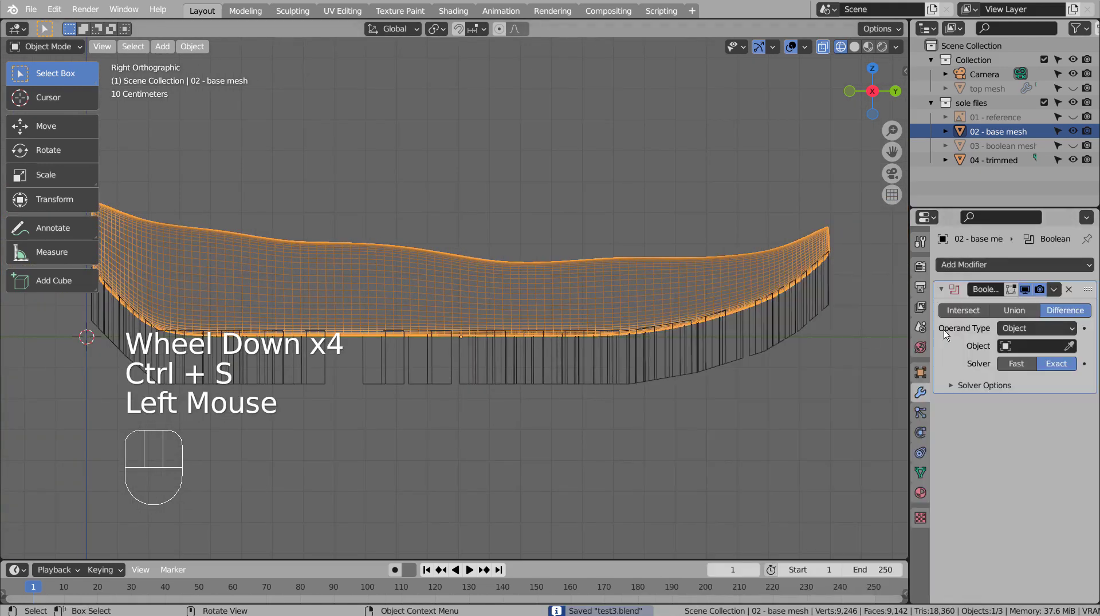
click(1073, 350)
click(782, 322)
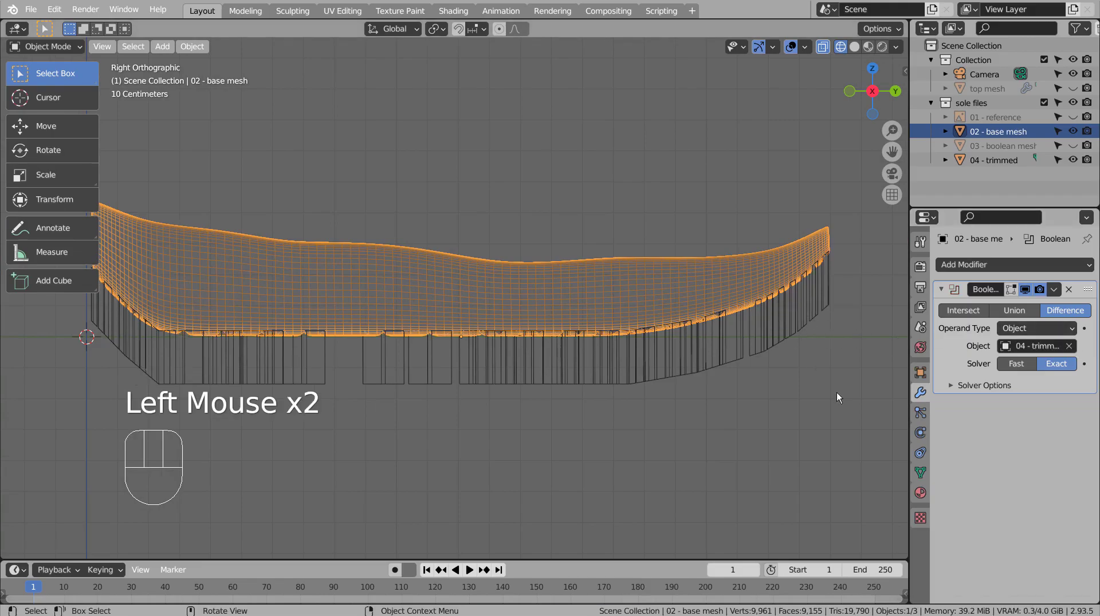
middle_drag(830, 407, 771, 318)
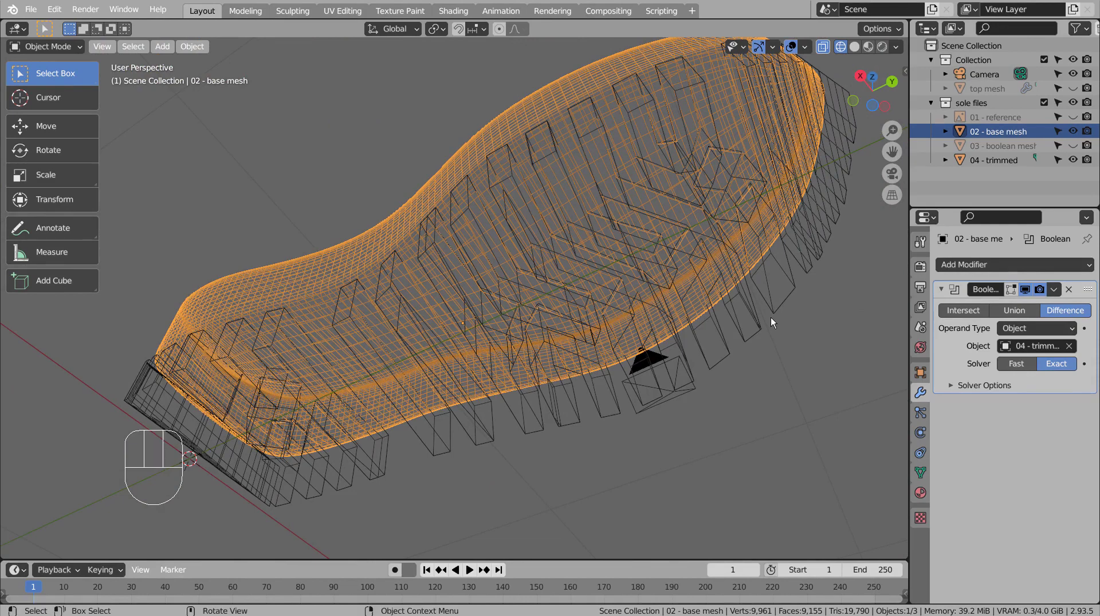
- Hide 04 - trimmed and switch to solid shading to inspect the sole's underside
click(1072, 159)
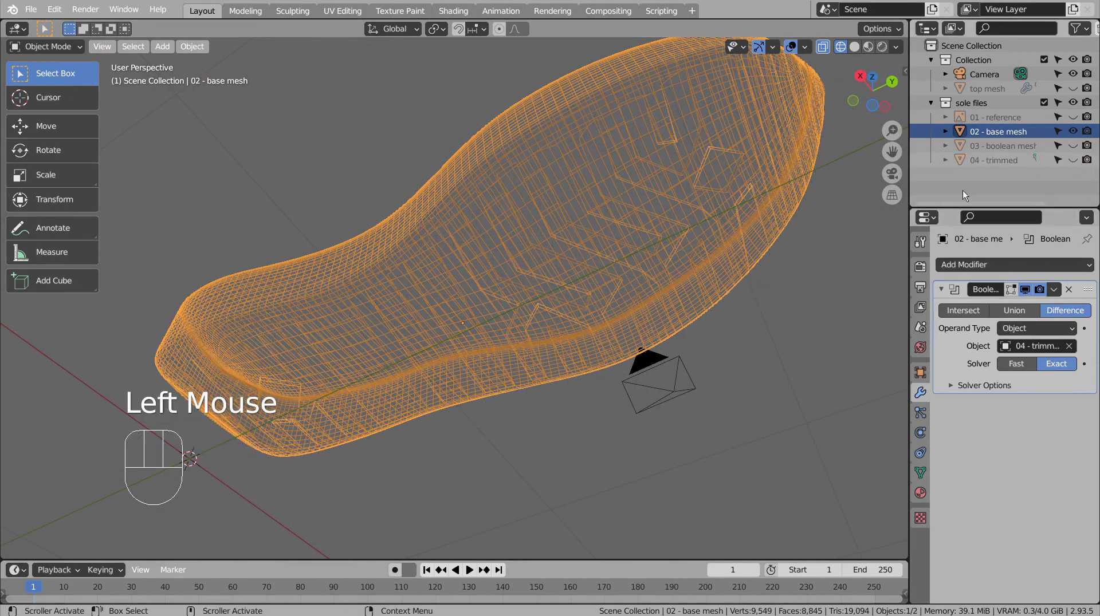
key(shift+z)
mouse_move(784, 347)
middle_down()
mouse_move(671, 309)
mouse_move(527, 374)
mouse_move(788, 410)
mouse_move(649, 422)
mouse_move(611, 416)
mouse_move(586, 346)
middle_up()
click(552, 249)
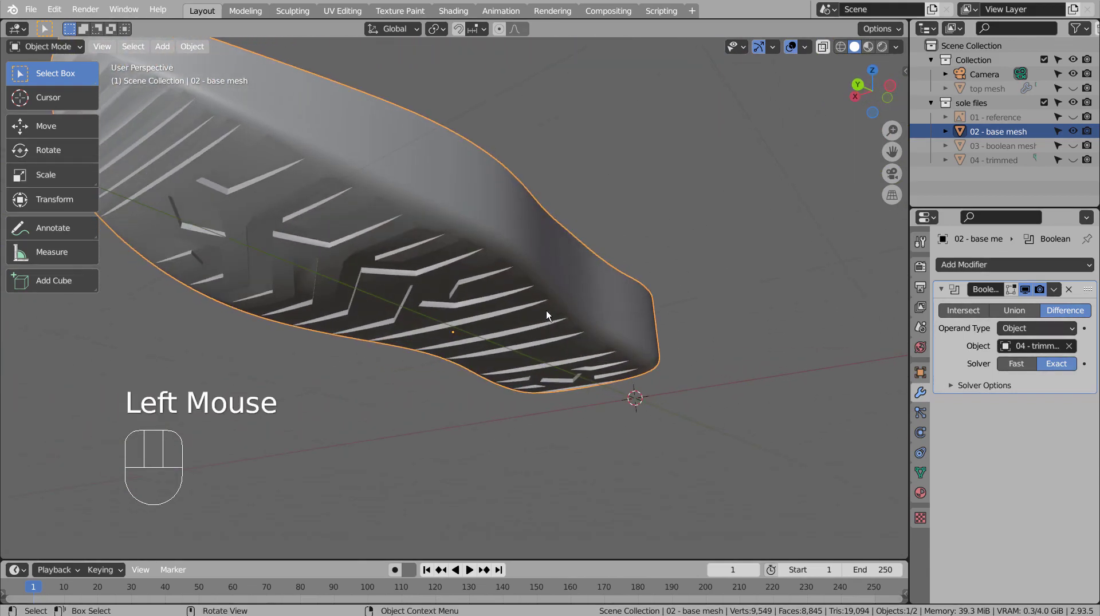
middle_drag(546, 310, 564, 277)
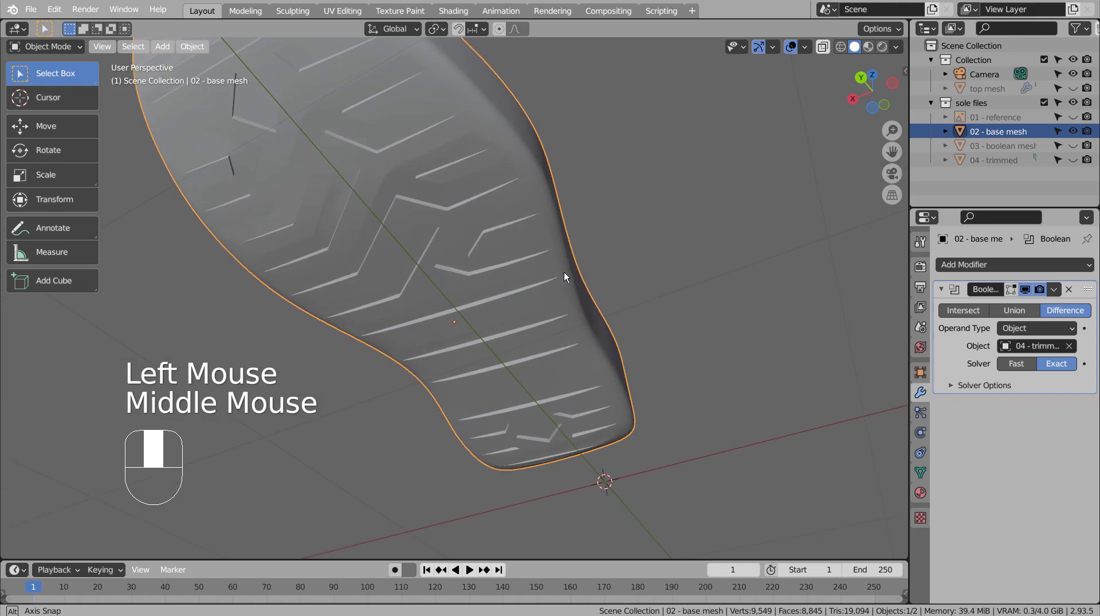
- Toggle Auto Smooth off and back on in the base mesh's Normals settings
click(527, 312)
click(920, 473)
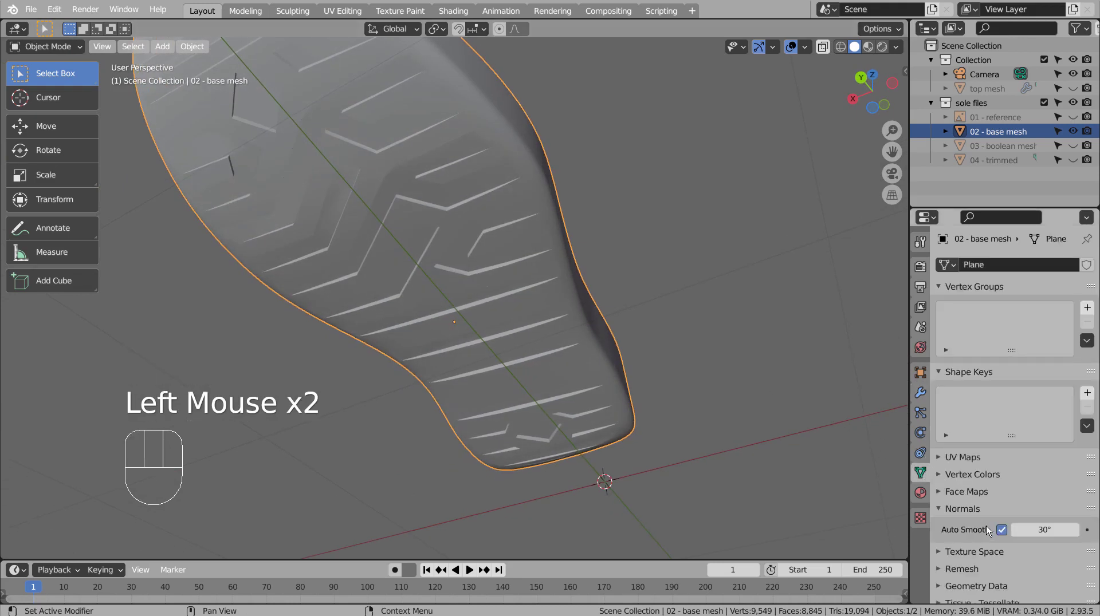
click(1001, 532)
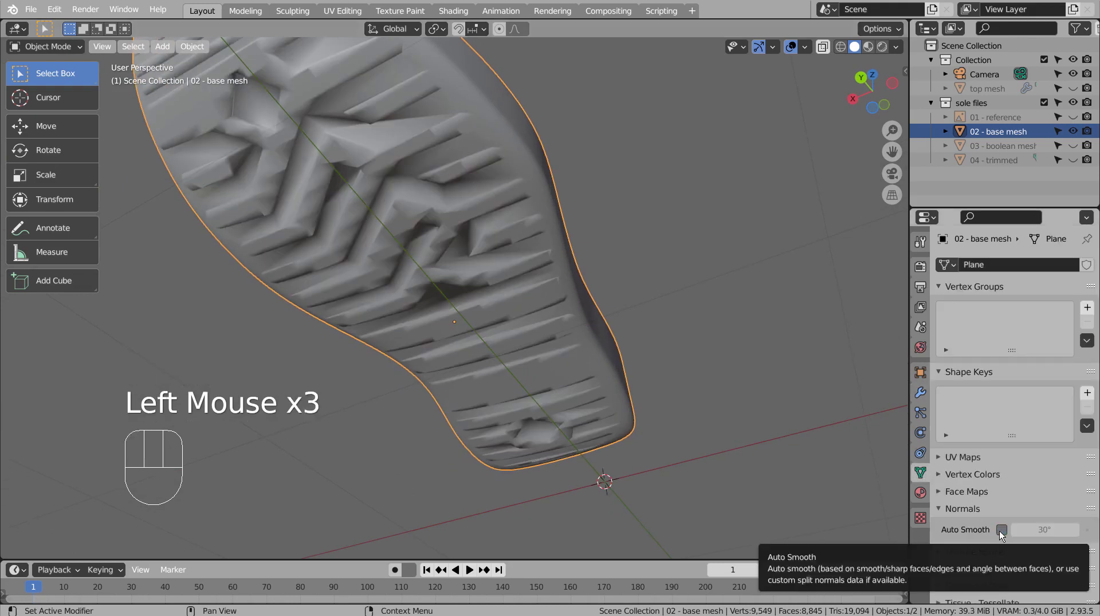
mouse_move(660, 335)
middle_down()
mouse_move(661, 221)
mouse_move(685, 343)
mouse_move(709, 167)
middle_up()
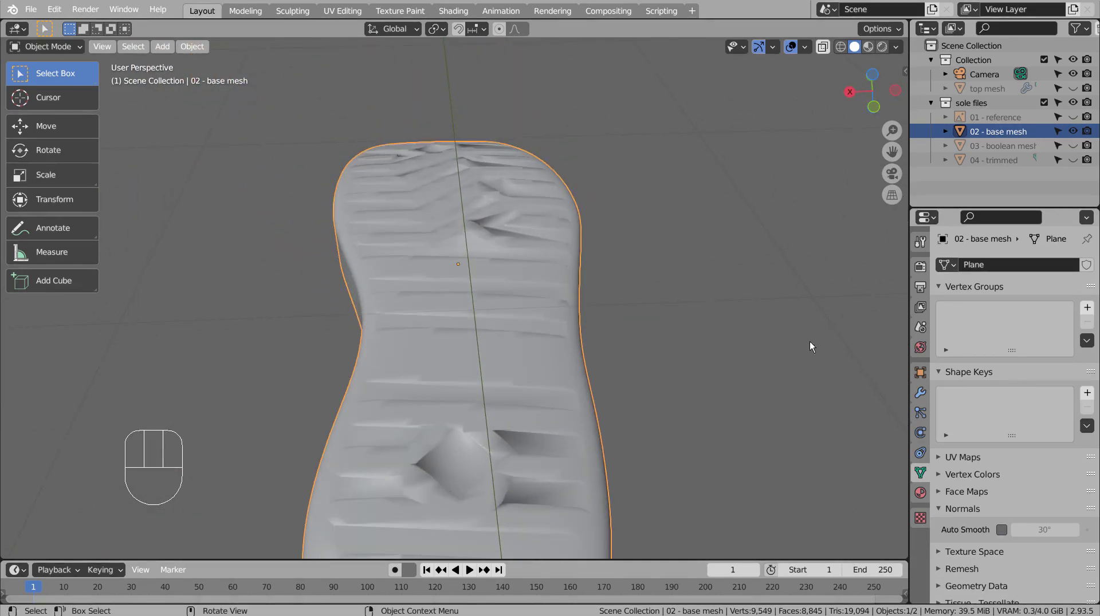
click(1001, 529)
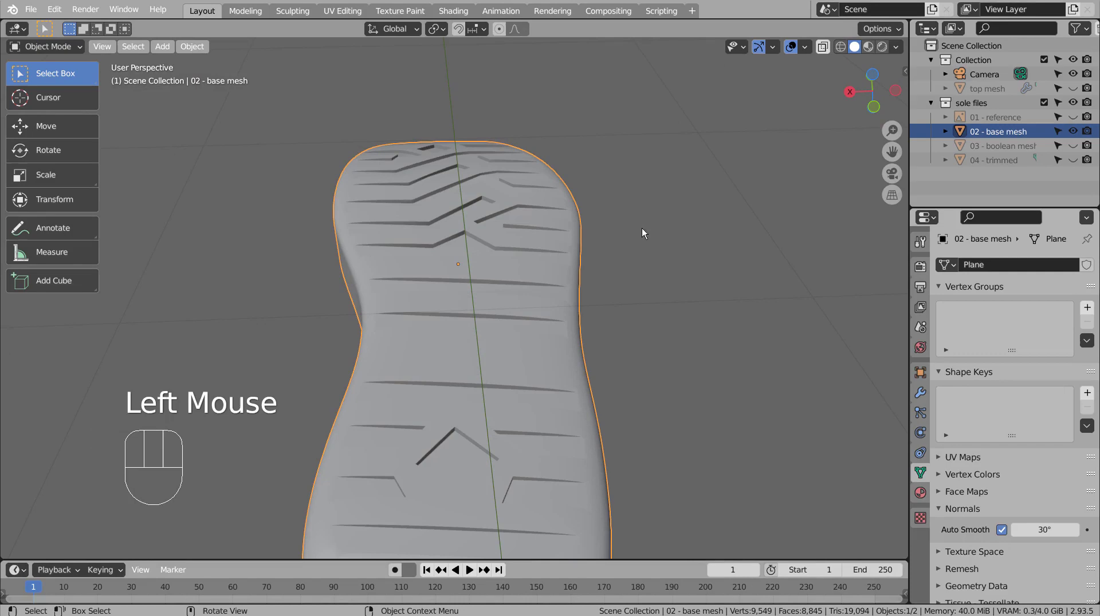
middle_drag(642, 228, 656, 350)
- In Edit Mode, select six adjacent face loops forming a band around the sole's side
key(Tab)
alt+click(656, 350)
alt+shift+click(655, 355)
alt+shift+click(655, 361)
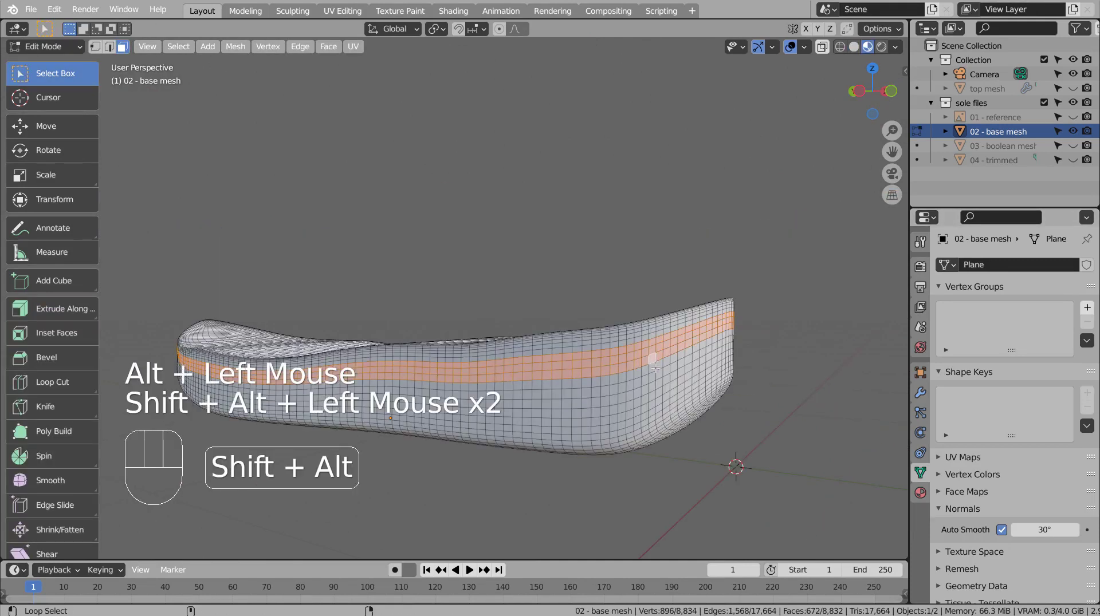
alt+shift+click(655, 373)
alt+shift+click(655, 379)
alt+shift+click(655, 382)
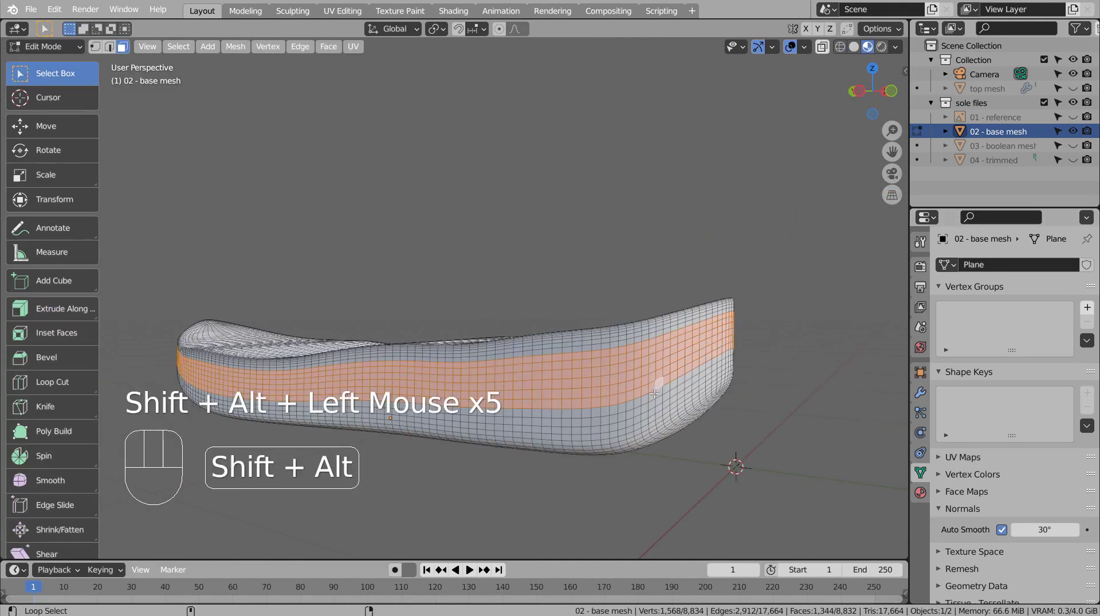
middle_drag(686, 396, 659, 394)
scroll(659, 394, down, 2)
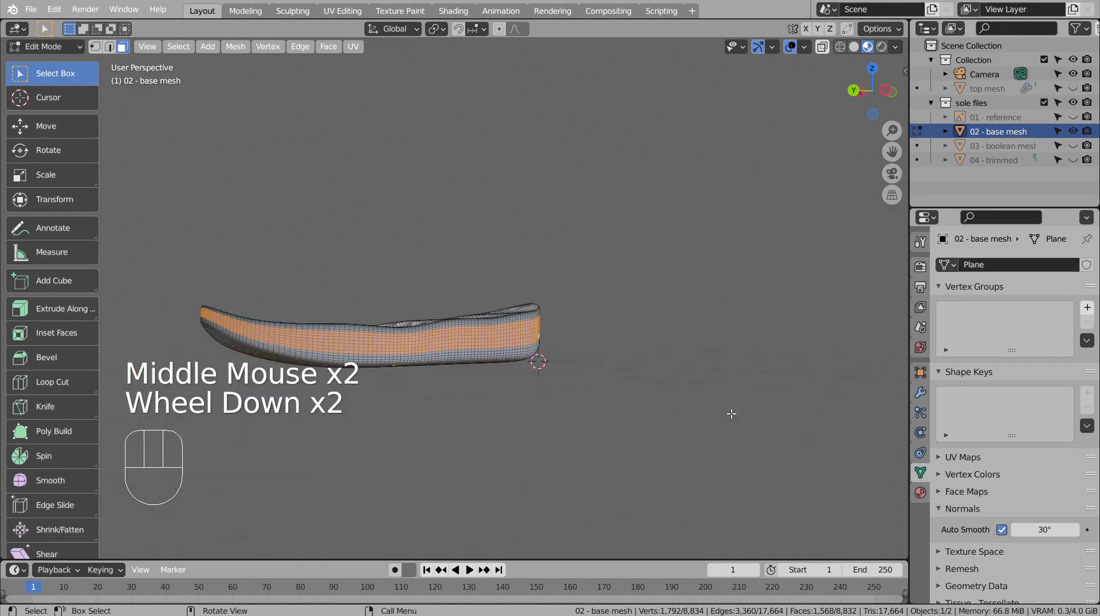
- Create Material.002 as a cyan Emission shader at strength 35 and assign it to the band
click(920, 494)
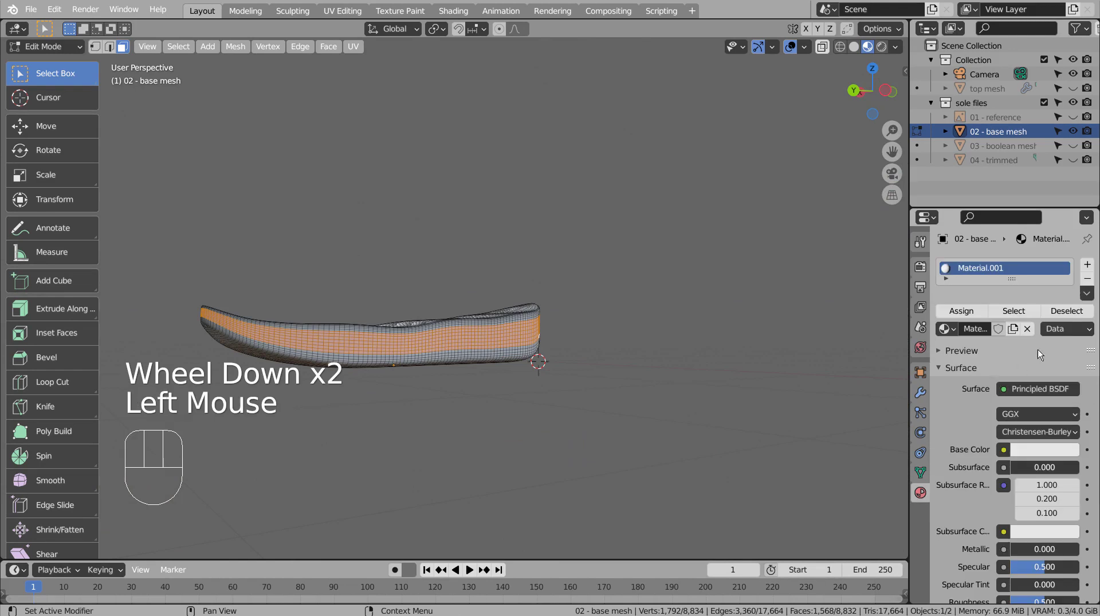
click(1087, 266)
click(998, 363)
click(1026, 422)
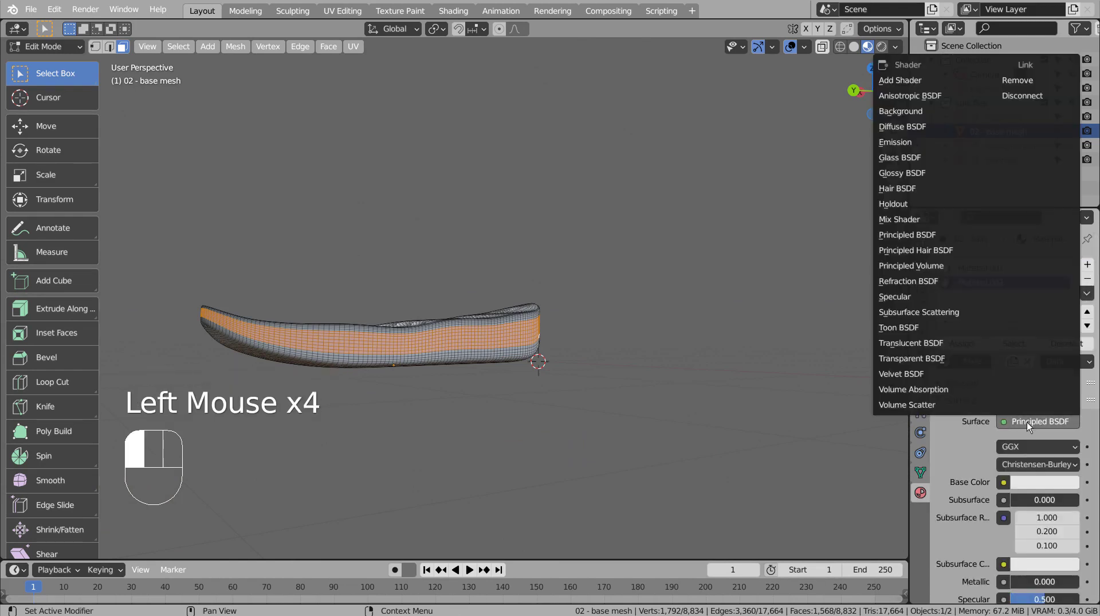
click(926, 143)
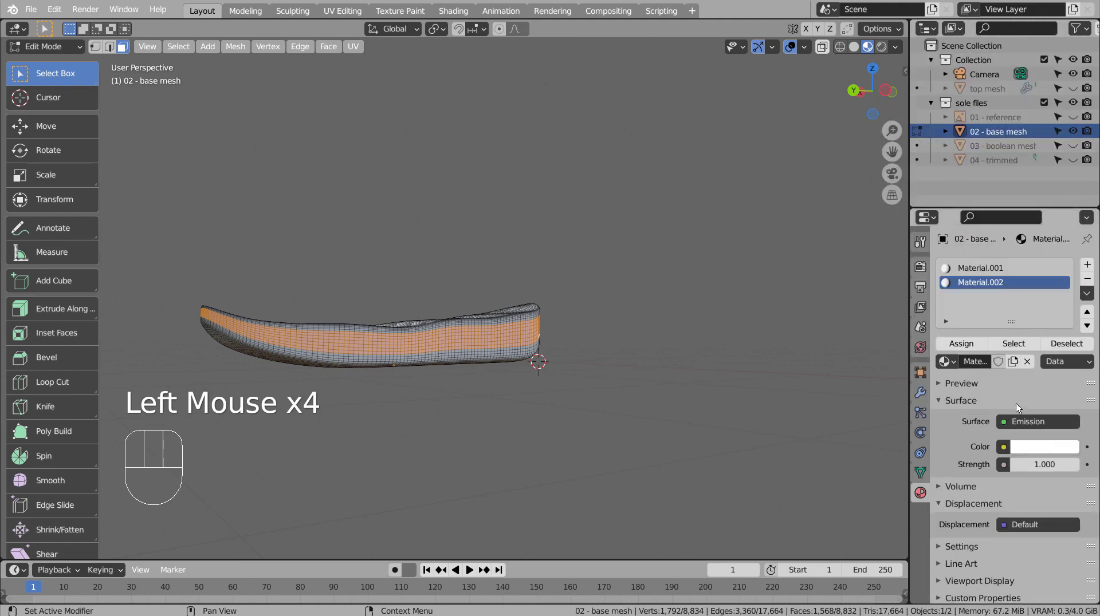
click(1044, 465)
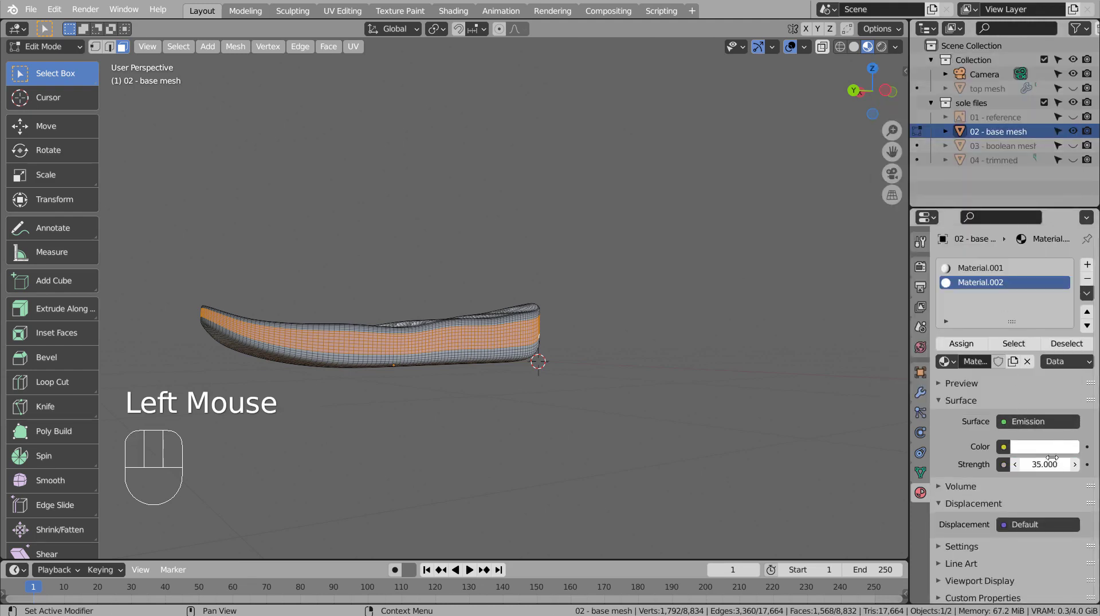
click(1039, 446)
click(1020, 249)
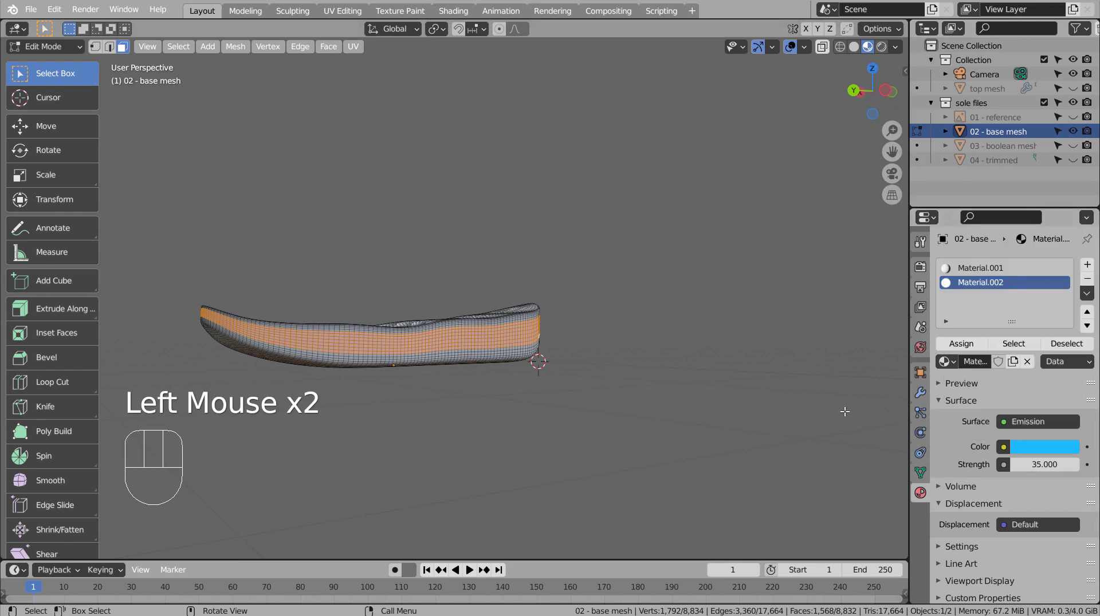
click(962, 344)
- Return to Object Mode, switch the render engine from Cycles to Eevee and enable Bloom
key(Tab)
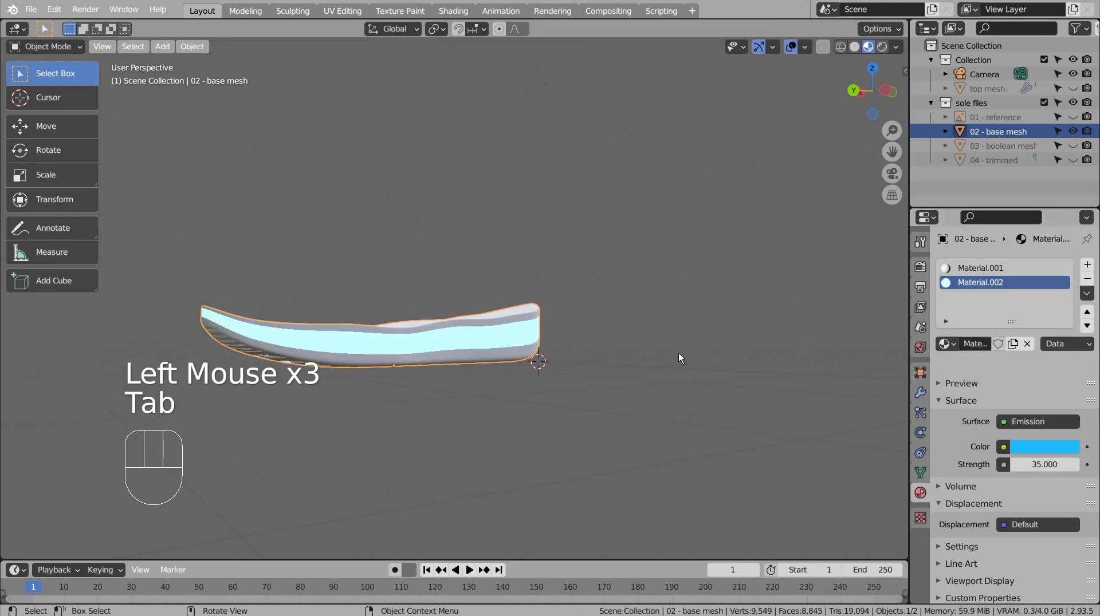
middle_drag(678, 353, 783, 343)
click(919, 266)
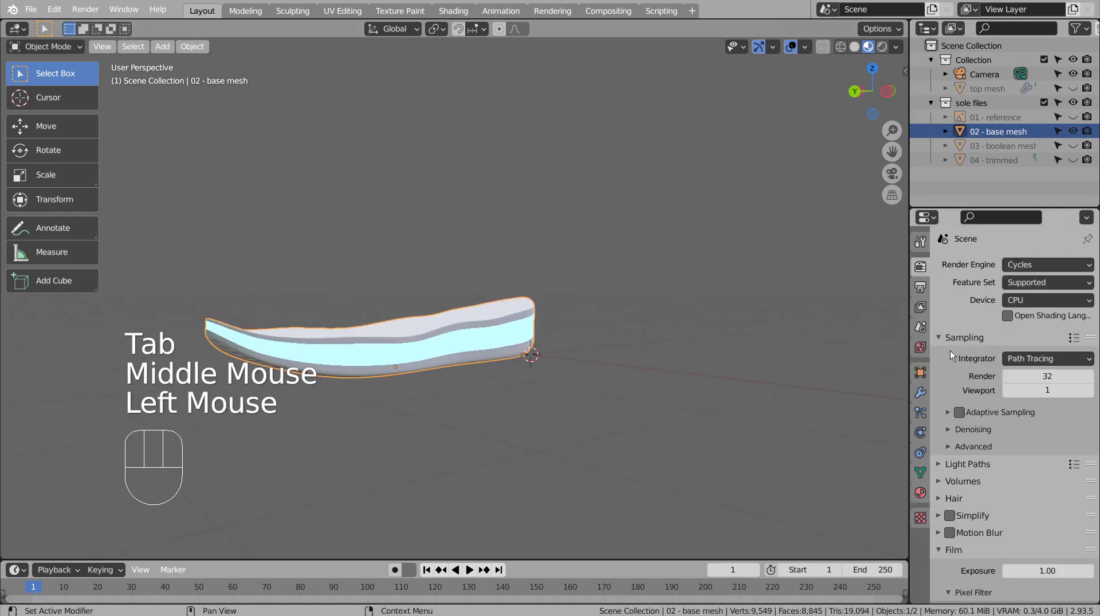
drag(1038, 269, 1018, 305)
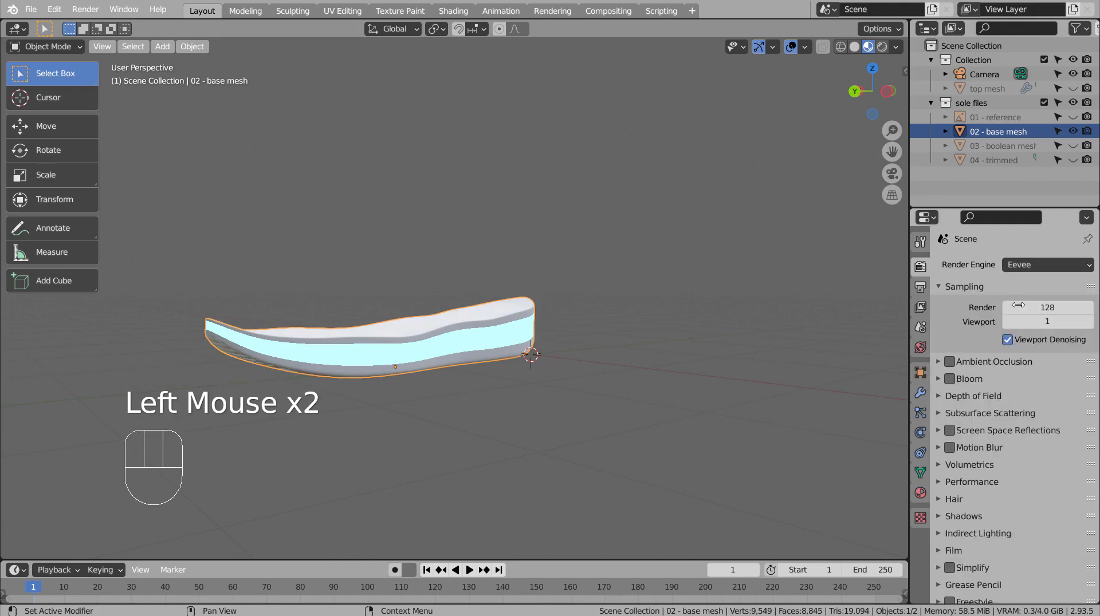
click(949, 379)
click(608, 365)
middle_drag(608, 366, 517, 359)
scroll(542, 361, up, 2)
- Enter Edit Mode on the sole and select a face loop around its side
click(567, 363)
key(Tab)
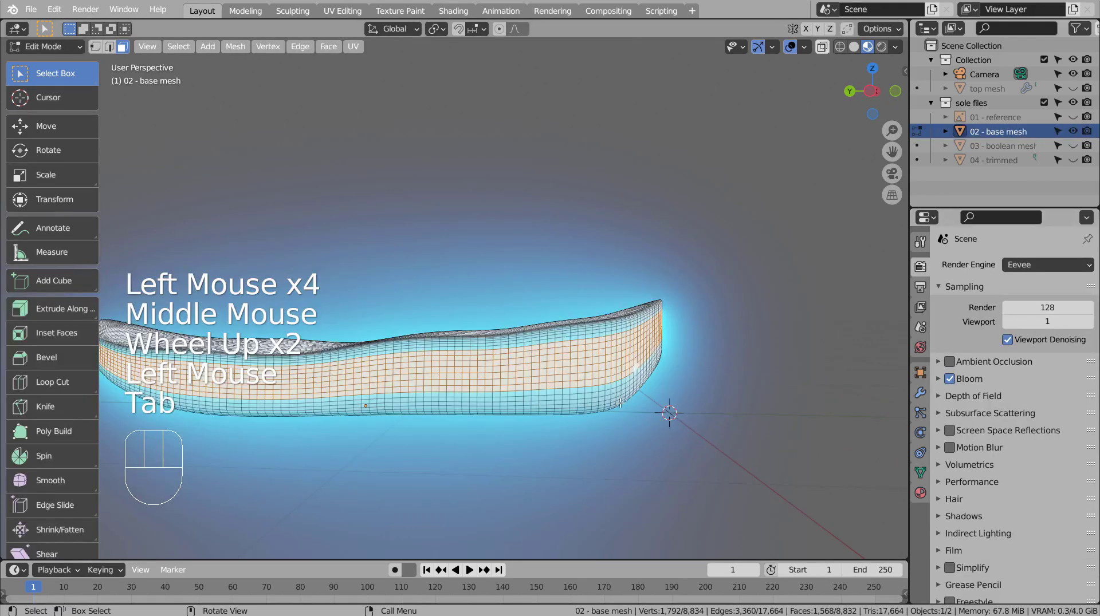
middle_drag(621, 400, 622, 397)
alt+click(599, 386)
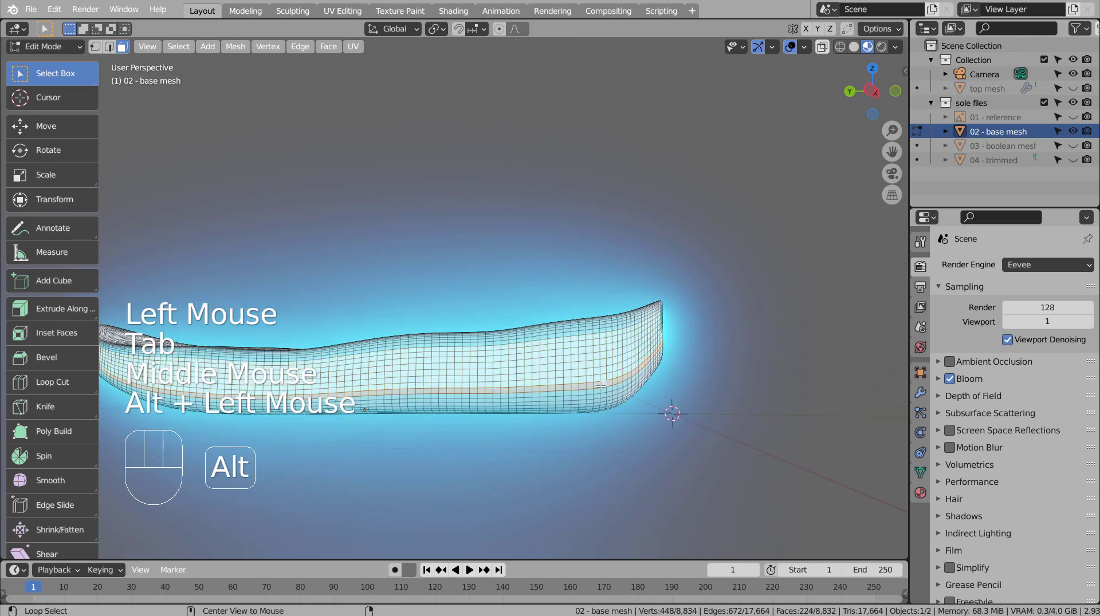
alt+shift+click(606, 390)
middle_drag(667, 375, 792, 380)
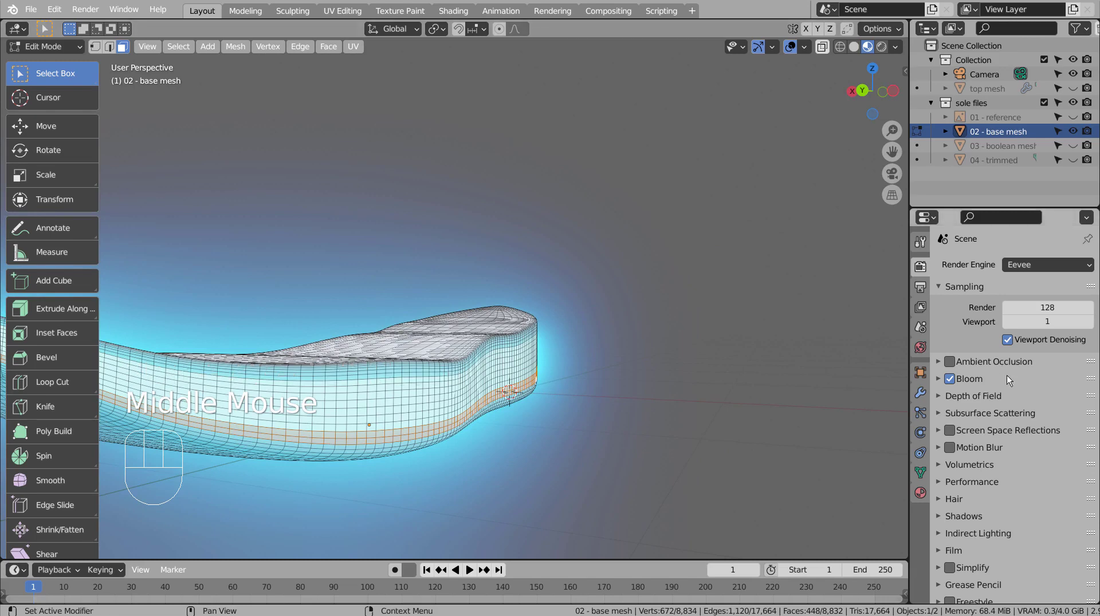
- Add Material.003 as a green Emission shader with strength 15
click(920, 493)
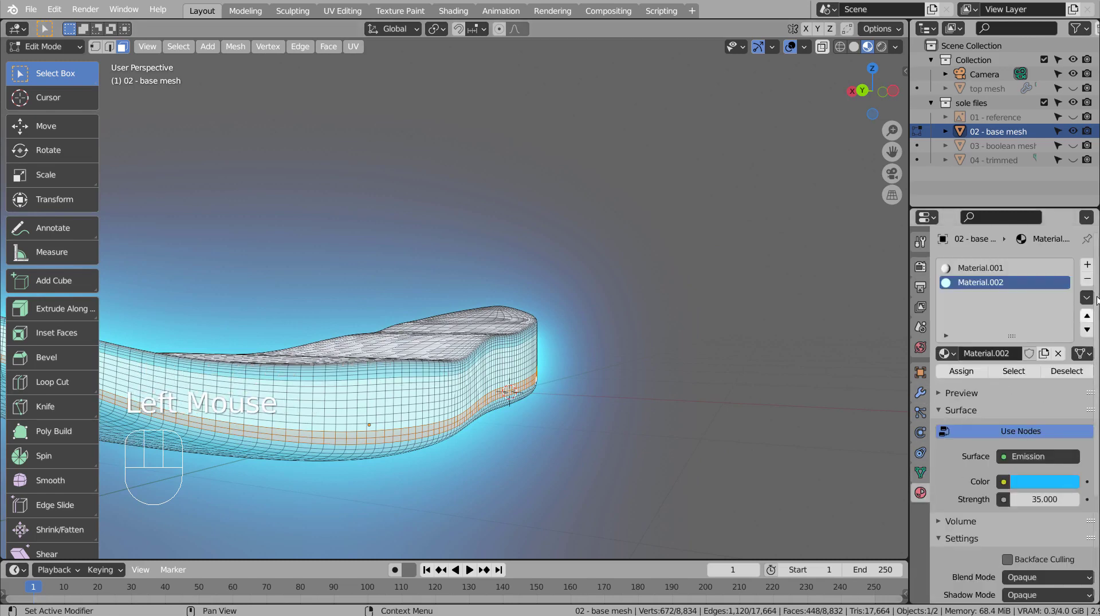
click(1087, 267)
click(1007, 355)
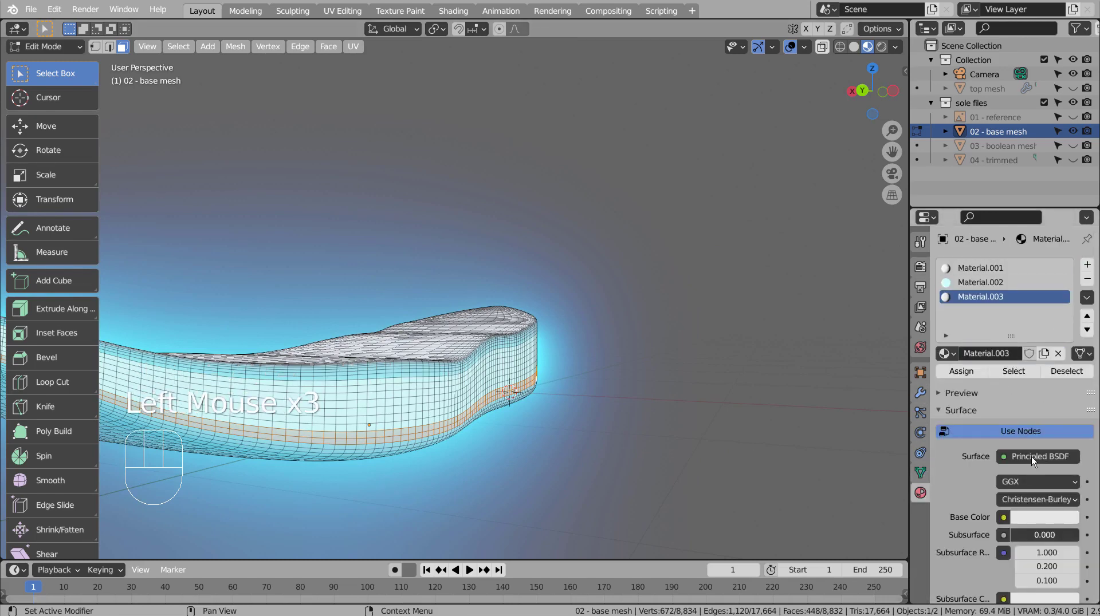
click(1025, 458)
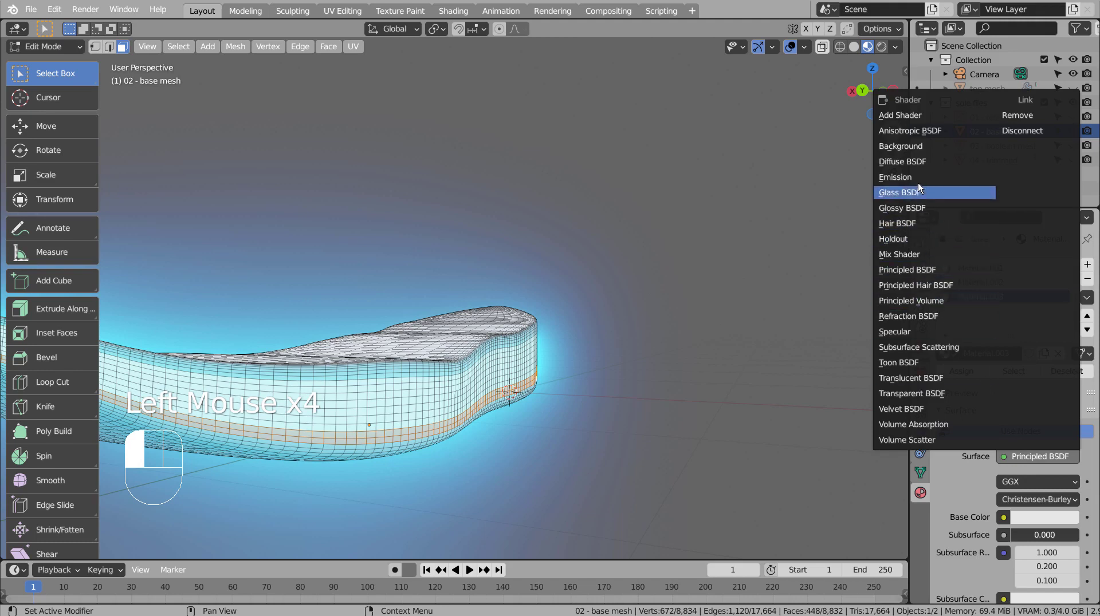
drag(918, 183, 916, 179)
click(1039, 488)
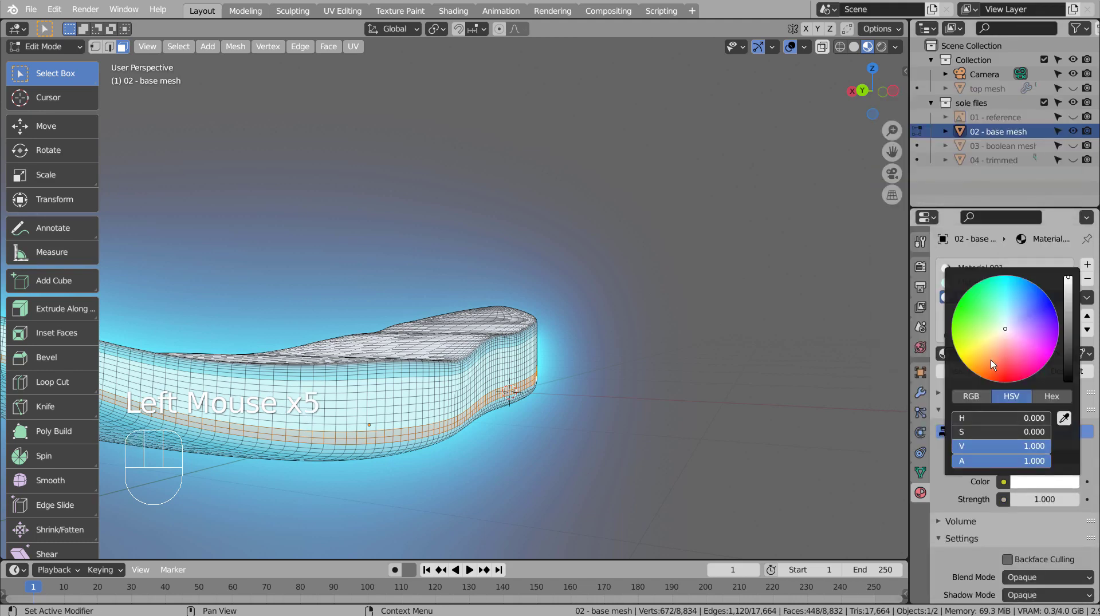
click(952, 312)
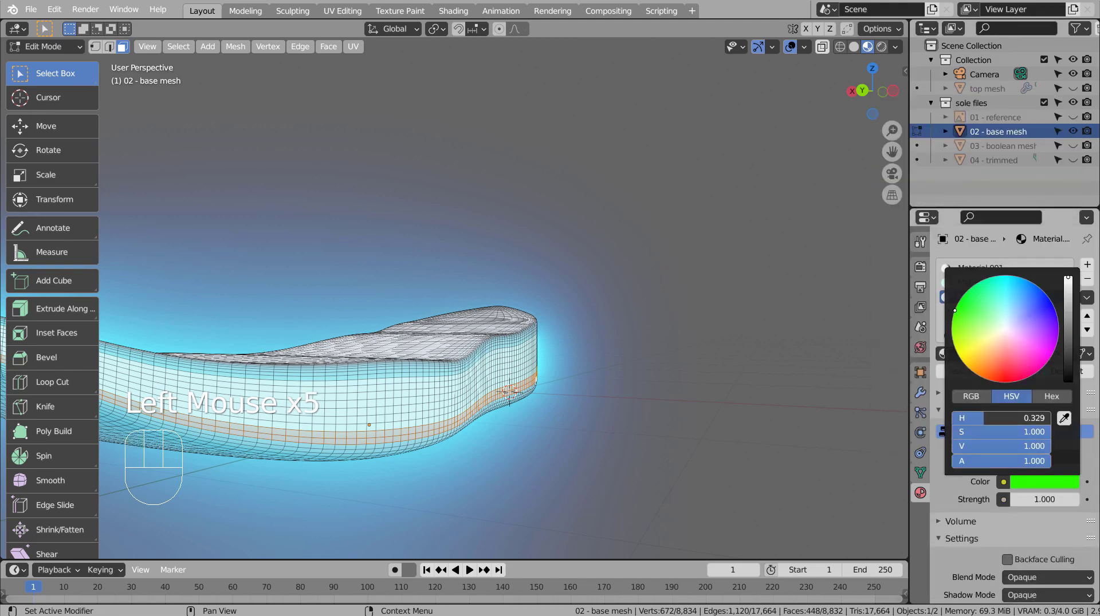
click(1037, 502)
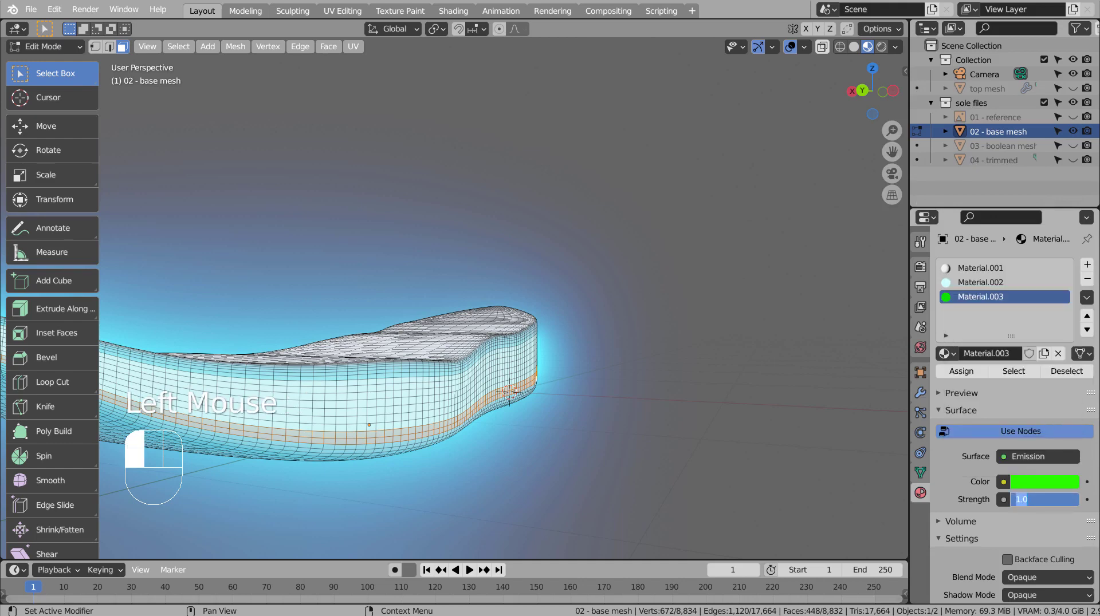
double_click(705, 374)
key(Tab)
middle_drag(704, 374, 619, 400)
- Select another side face loop and assign it a new orange Material.004
key(Tab)
alt+click(593, 359)
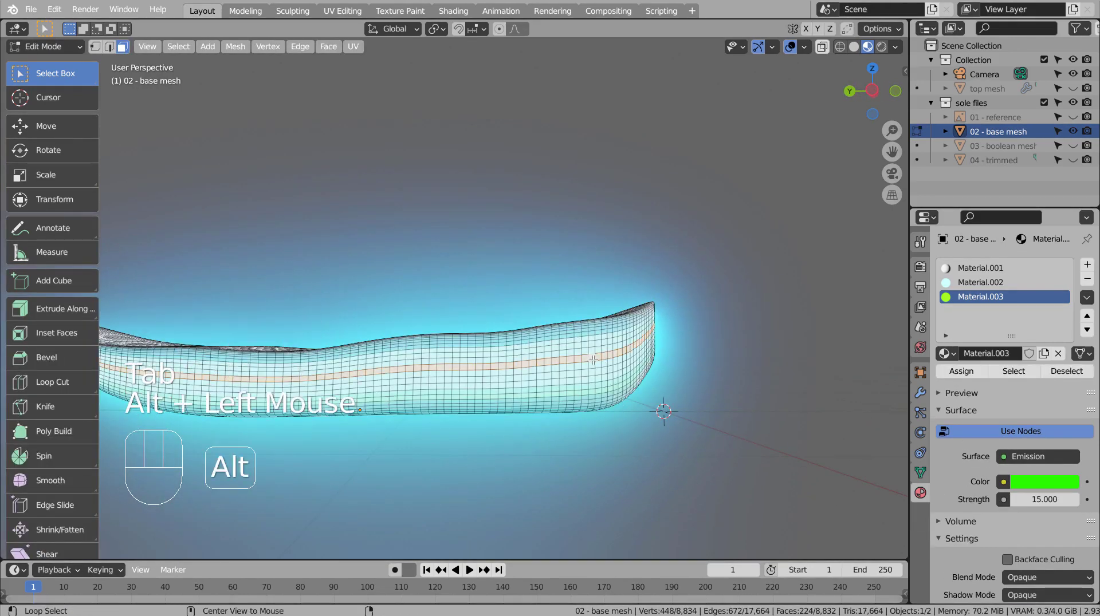
alt+shift+click(587, 367)
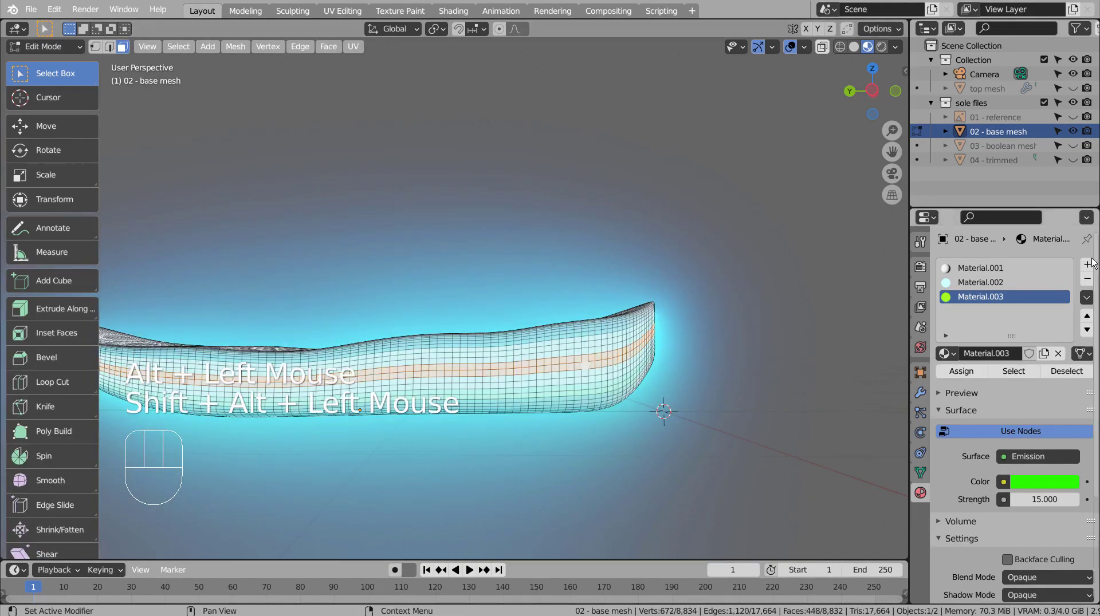
click(1087, 264)
double_click(1014, 354)
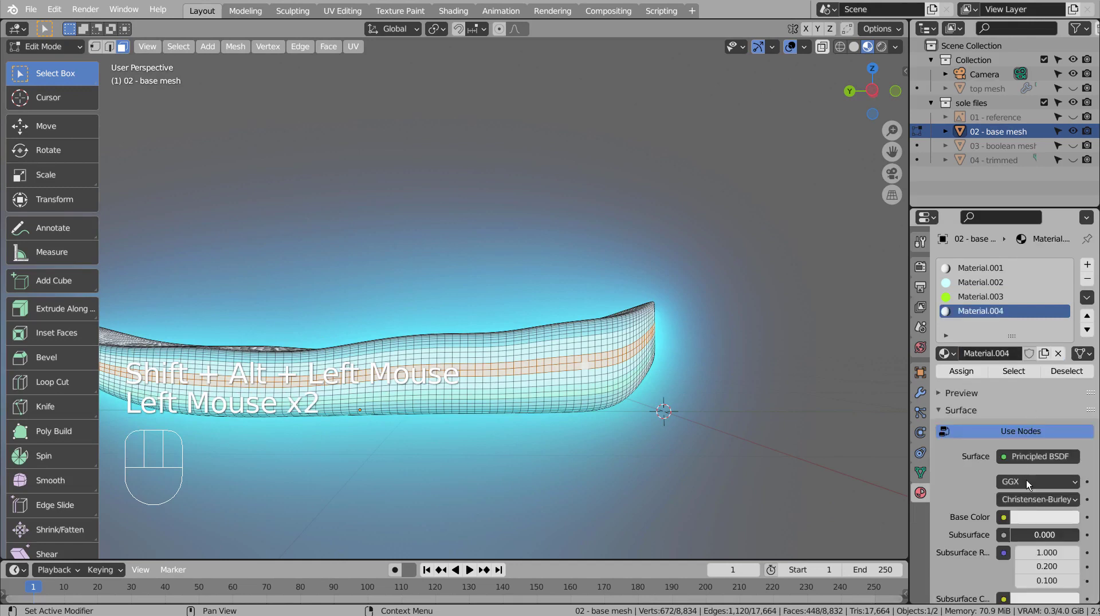
click(1036, 518)
click(992, 404)
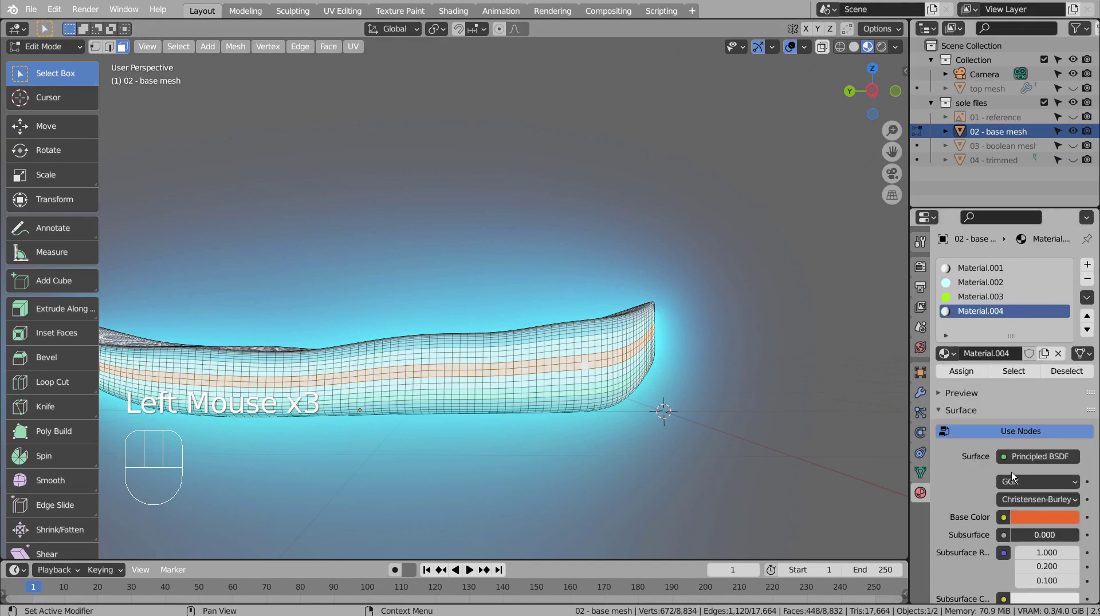
click(961, 371)
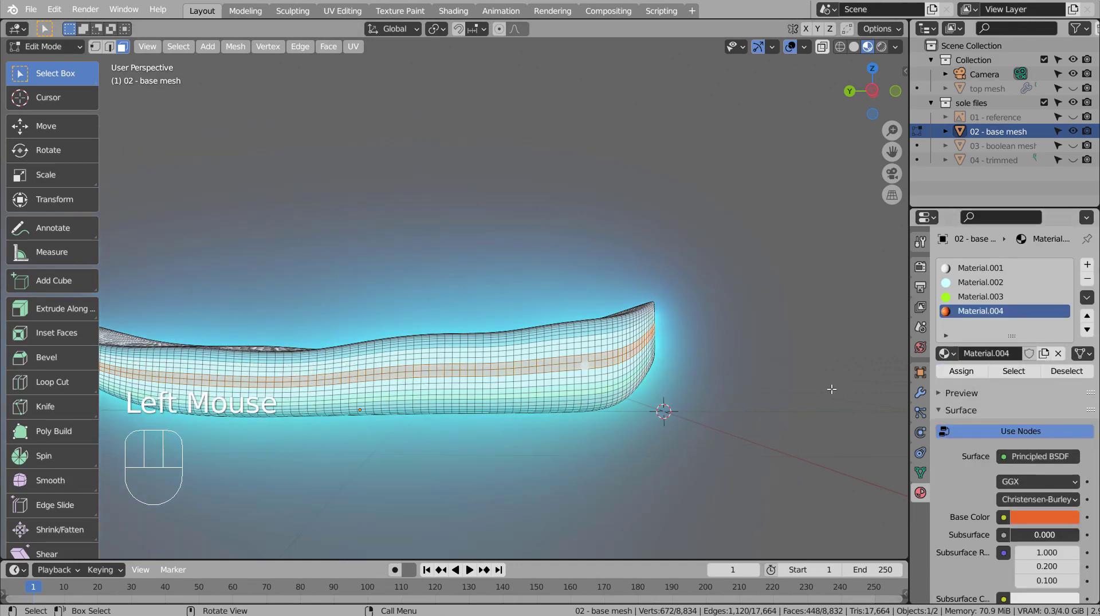
click(831, 390)
key(Tab)
middle_drag(597, 409, 531, 410)
- Make Material.004 an orange-red Emission shader with strength 15
key(Tab)
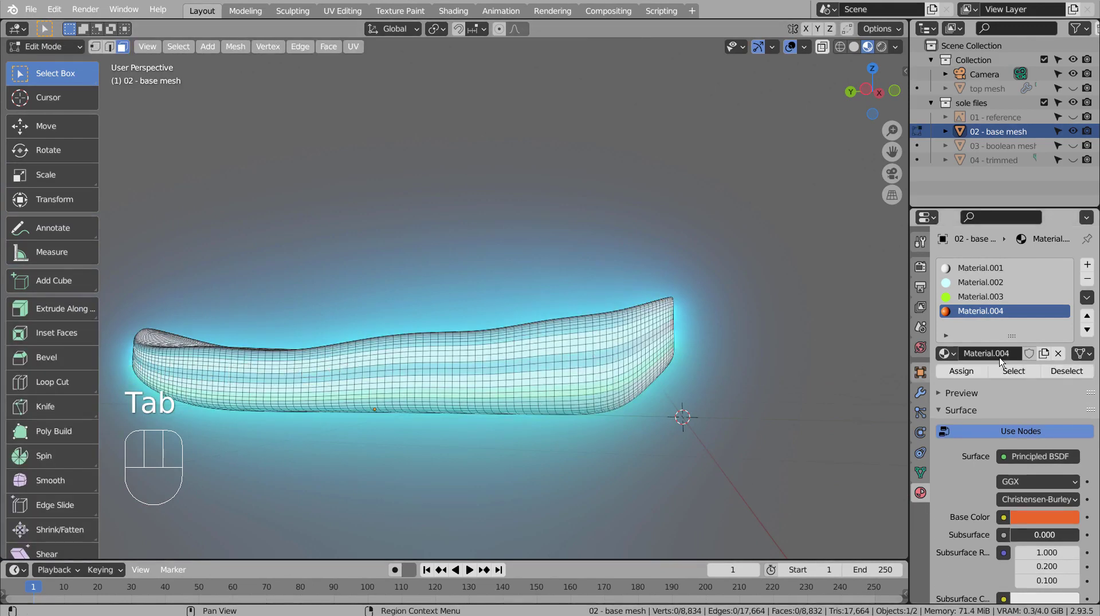
click(1025, 374)
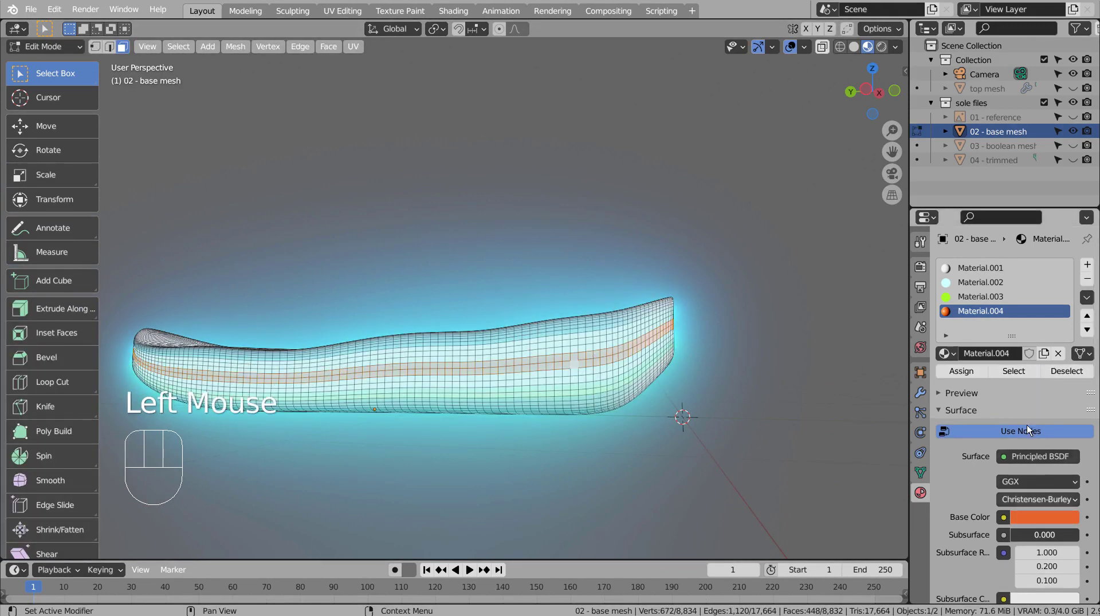
click(1033, 458)
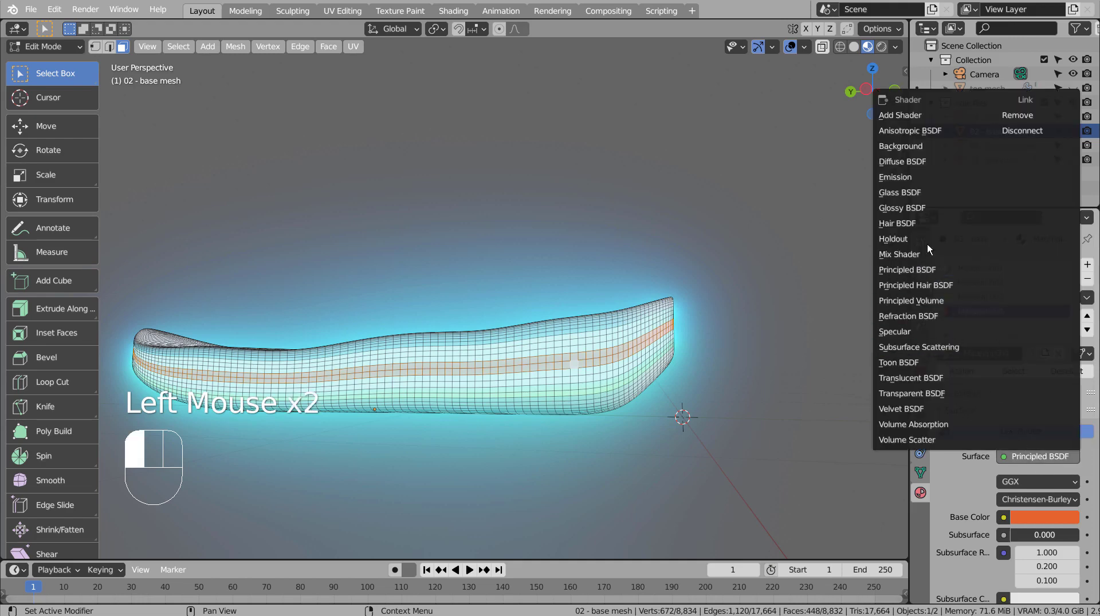
drag(915, 192, 895, 177)
click(1035, 482)
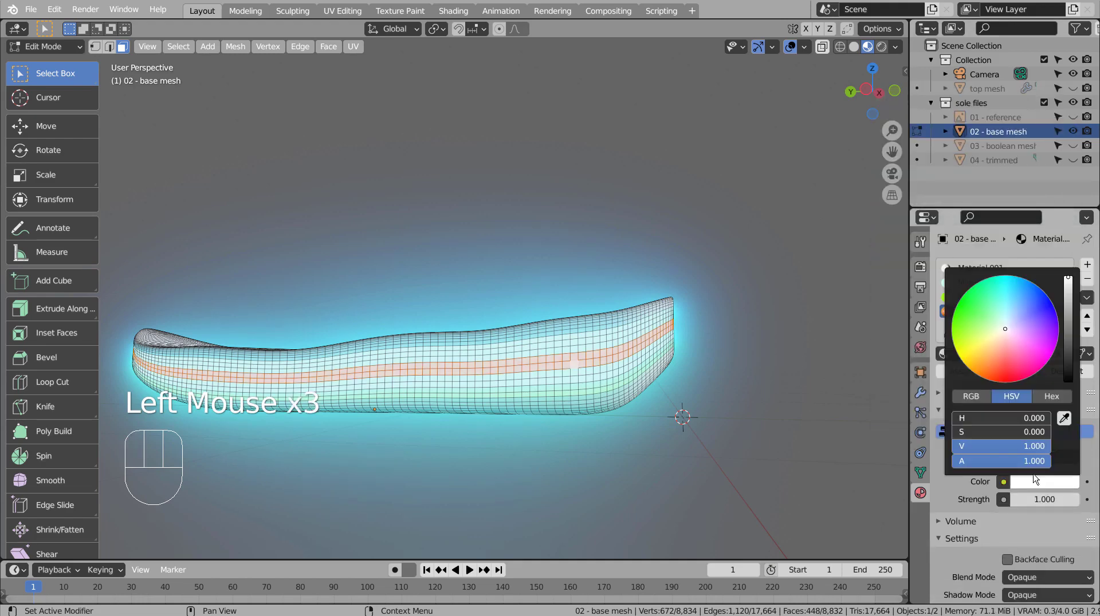
click(990, 375)
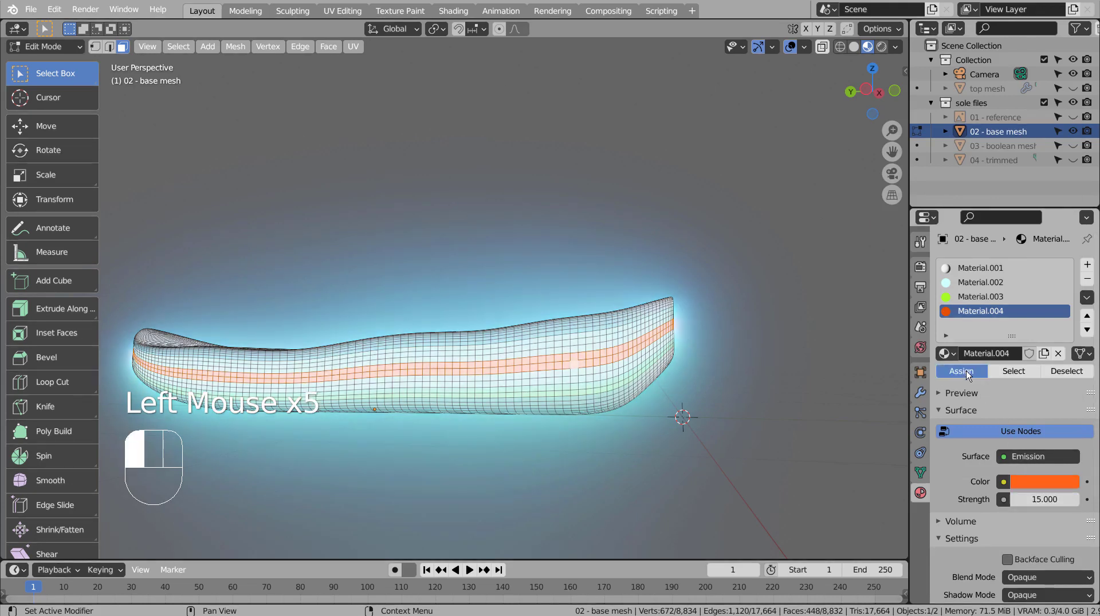
click(518, 446)
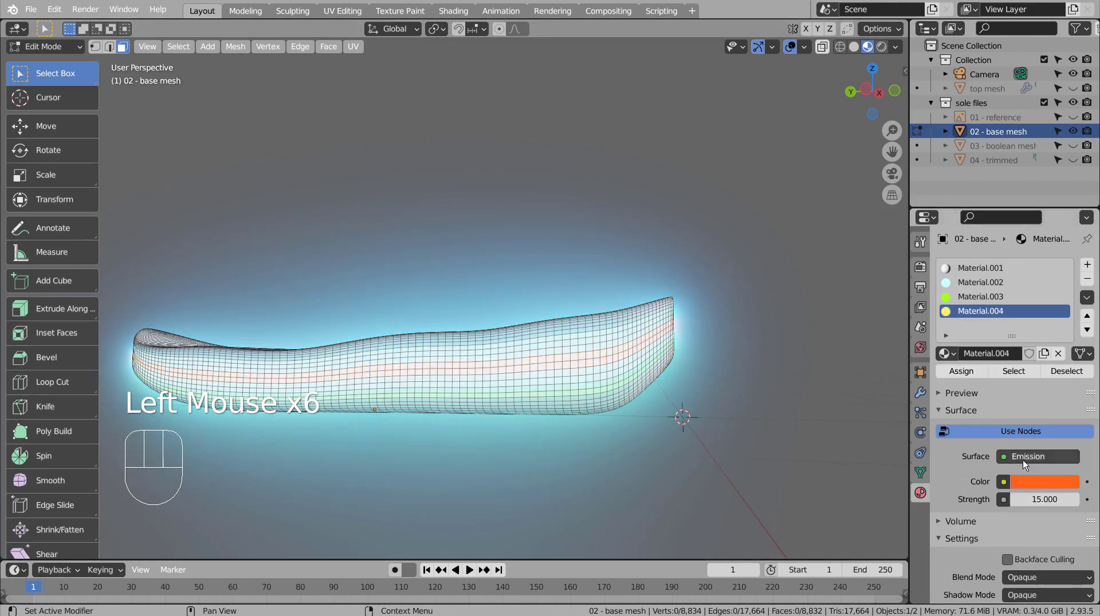
key(Return)
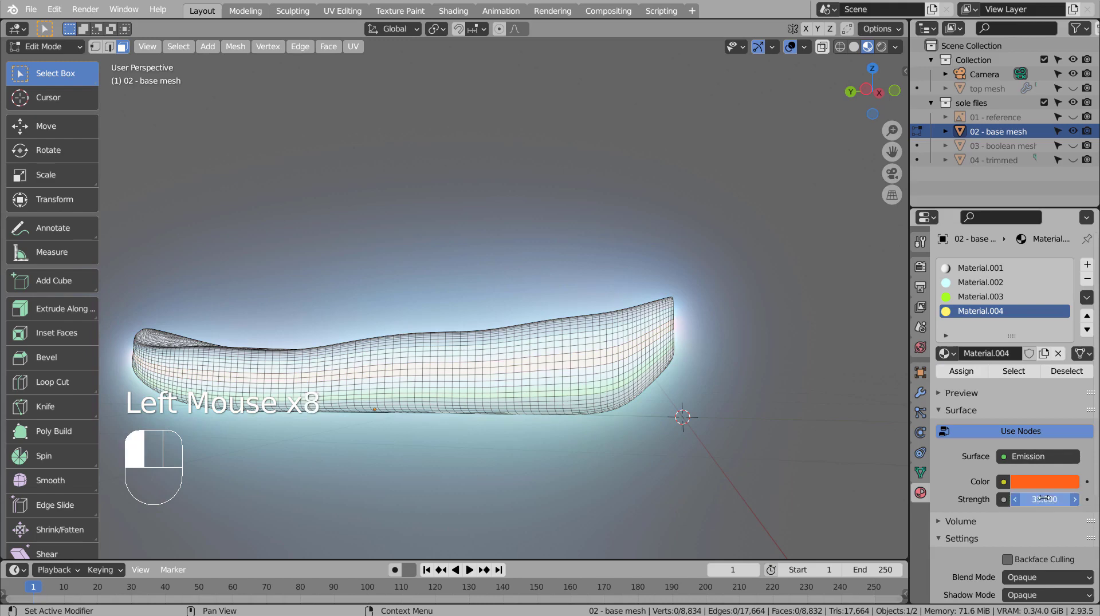
- Set the orange and blue Material.002 emission strengths to 15, then return to Object Mode
click(735, 437)
middle_drag(735, 436, 613, 494)
click(1009, 283)
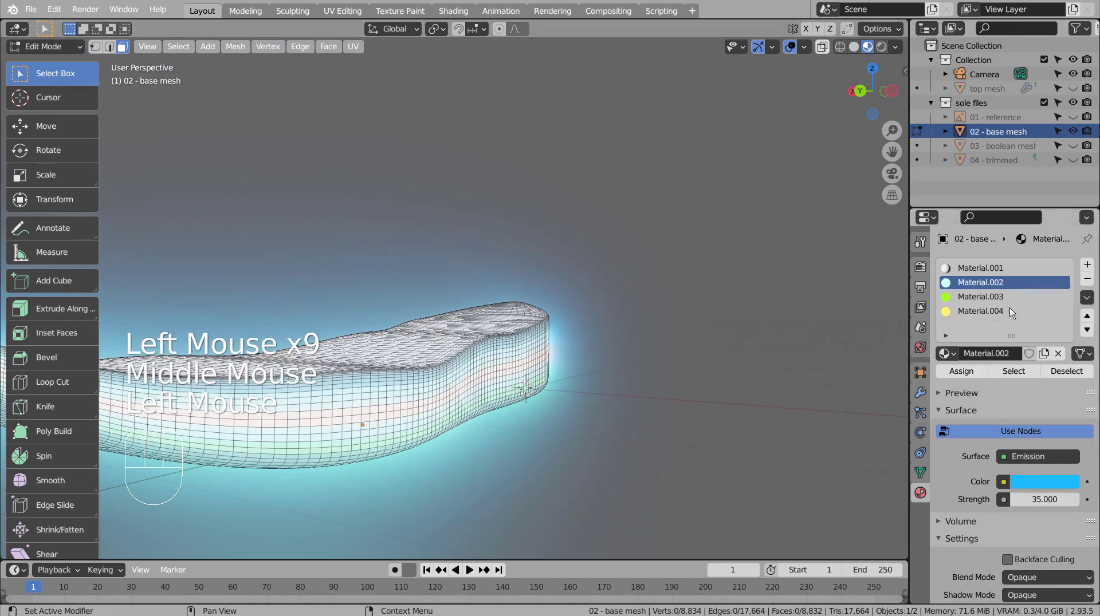
text(15)
key(Return)
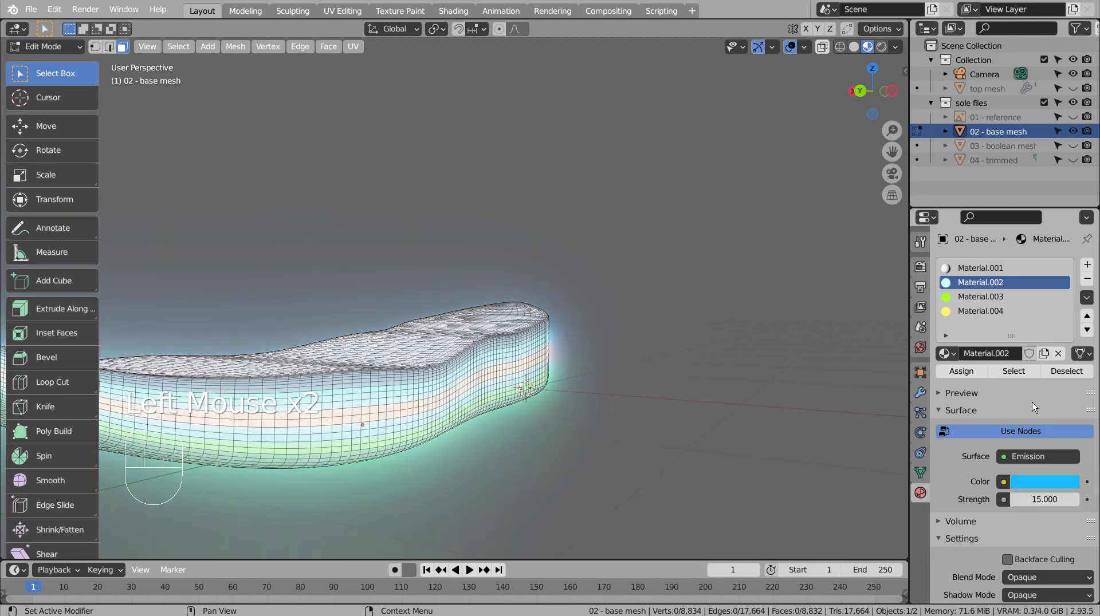
click(1015, 298)
click(583, 425)
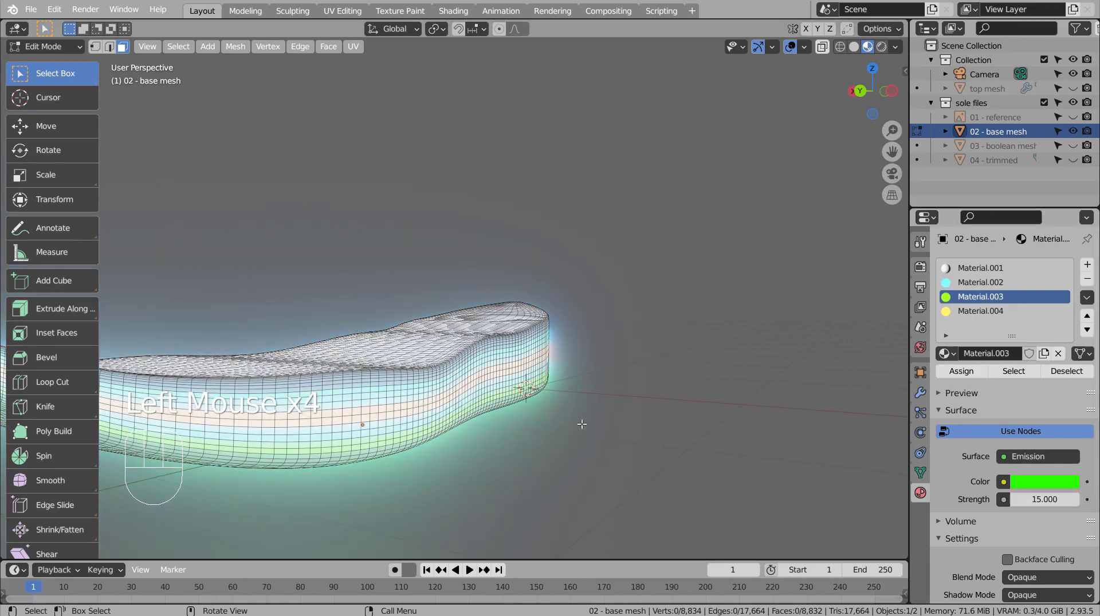
middle_drag(725, 474, 689, 484)
key(Tab)
middle_drag(626, 401, 276, 295)
scroll(553, 392, down, 2)
- Change the sole's Auto Smooth angle from 30° to 15° and orbit to inspect the shading
click(451, 290)
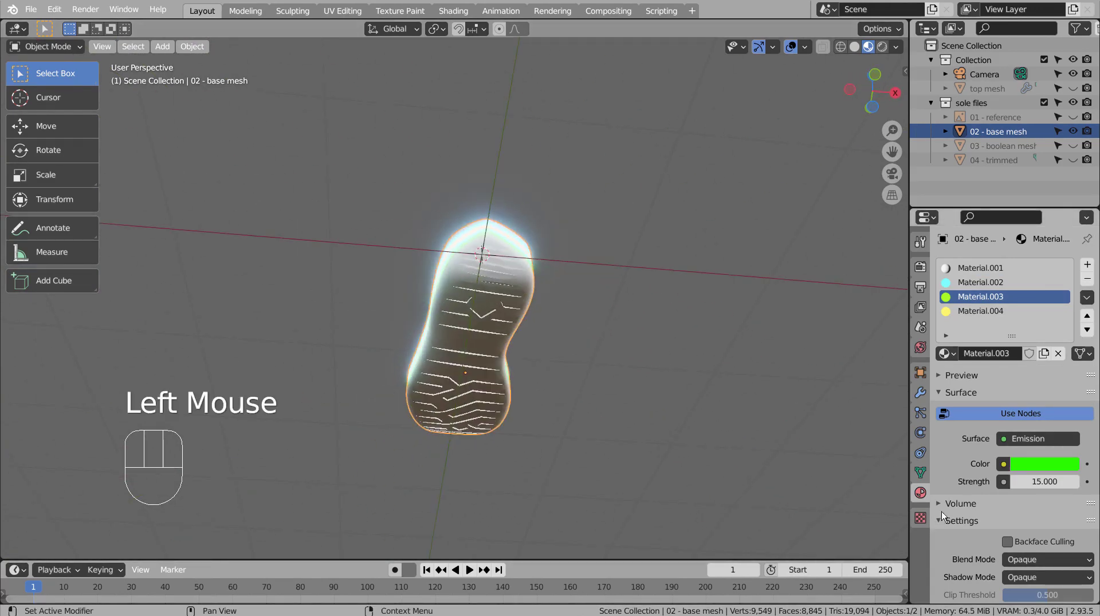
click(920, 473)
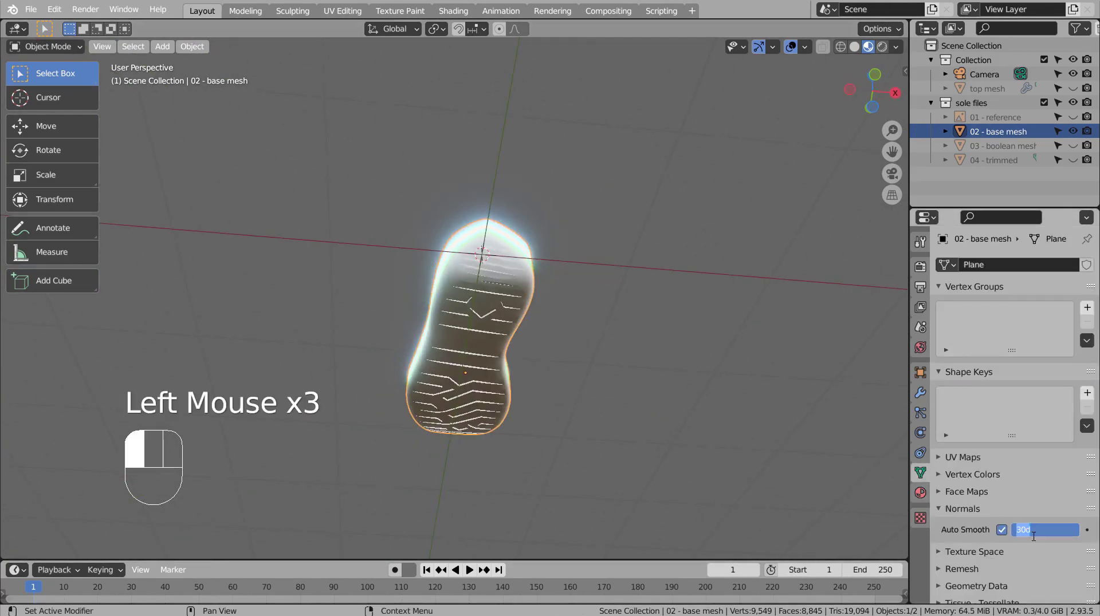
click(789, 422)
middle_drag(668, 341, 483, 365)
scroll(422, 418, up, 2)
scroll(521, 436, down, 2)
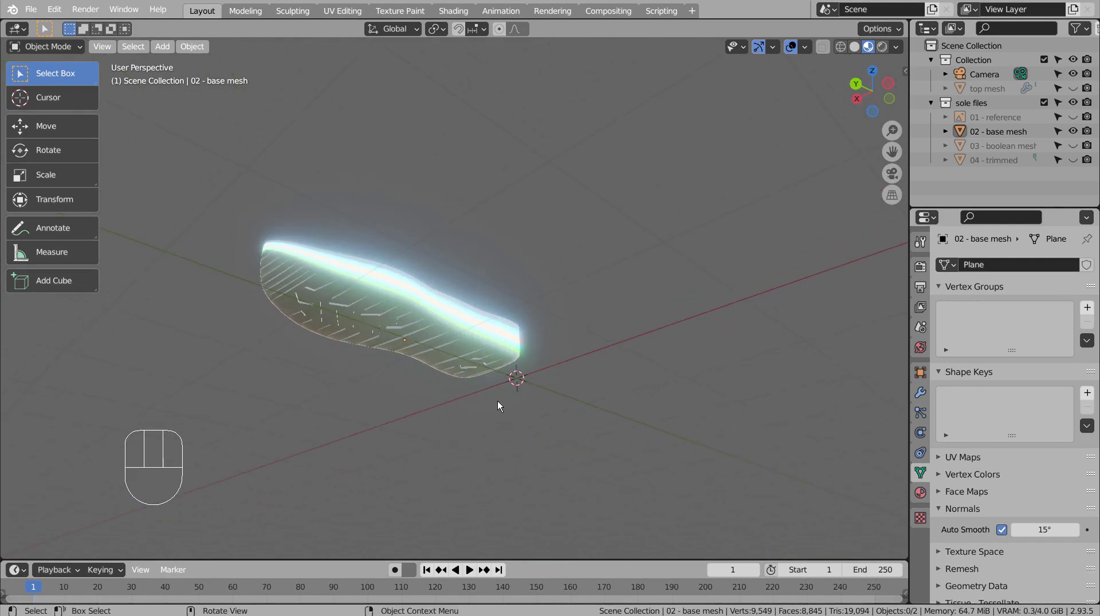